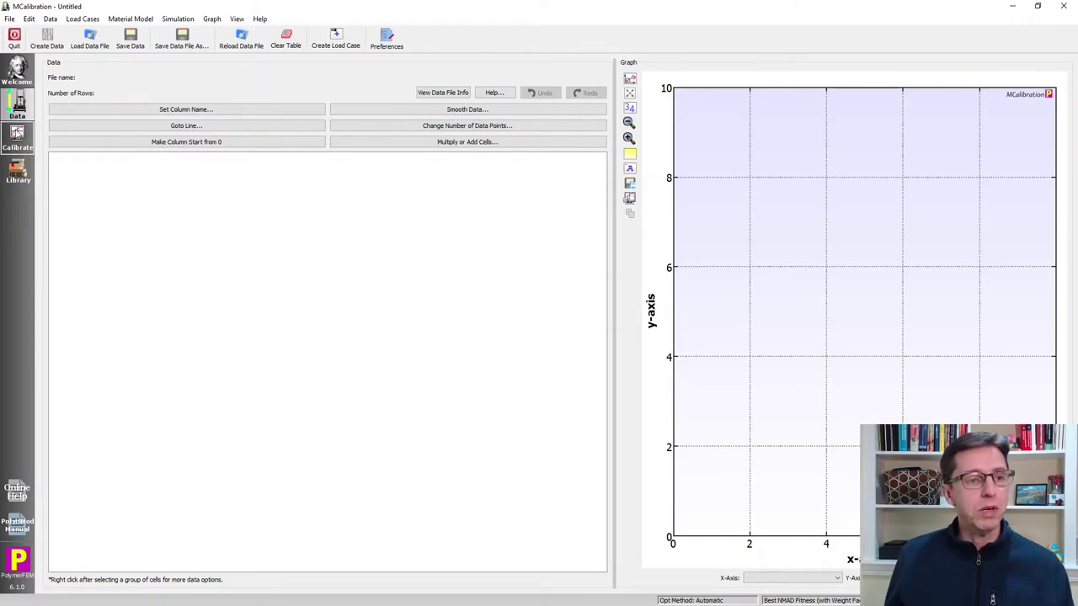
Create a new data table with 20 rows and 5 columns
left_click(19, 134)
left_click(18, 117)
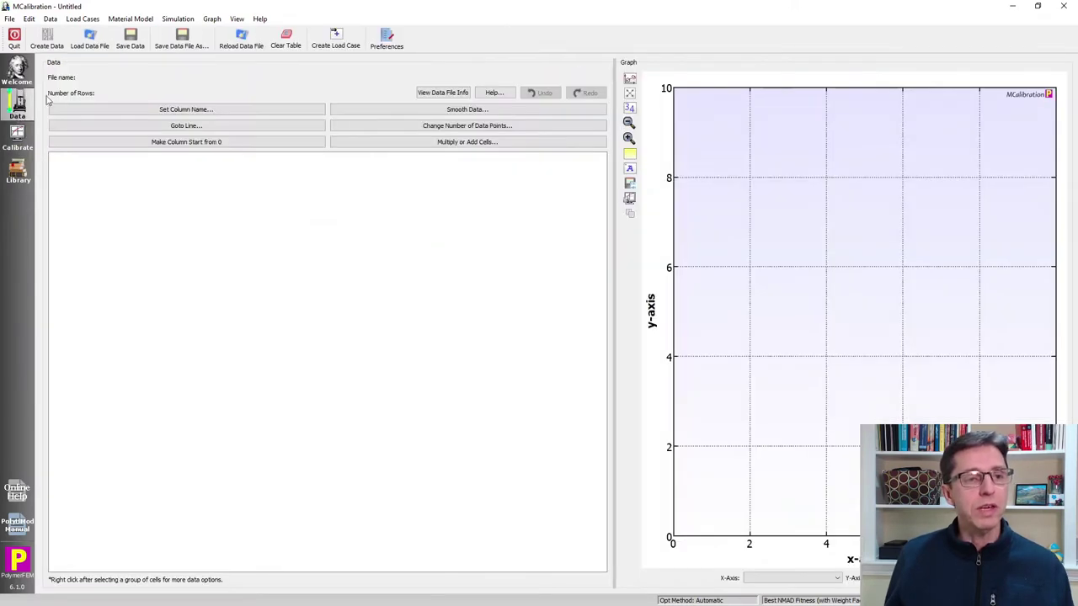
left_click(48, 38)
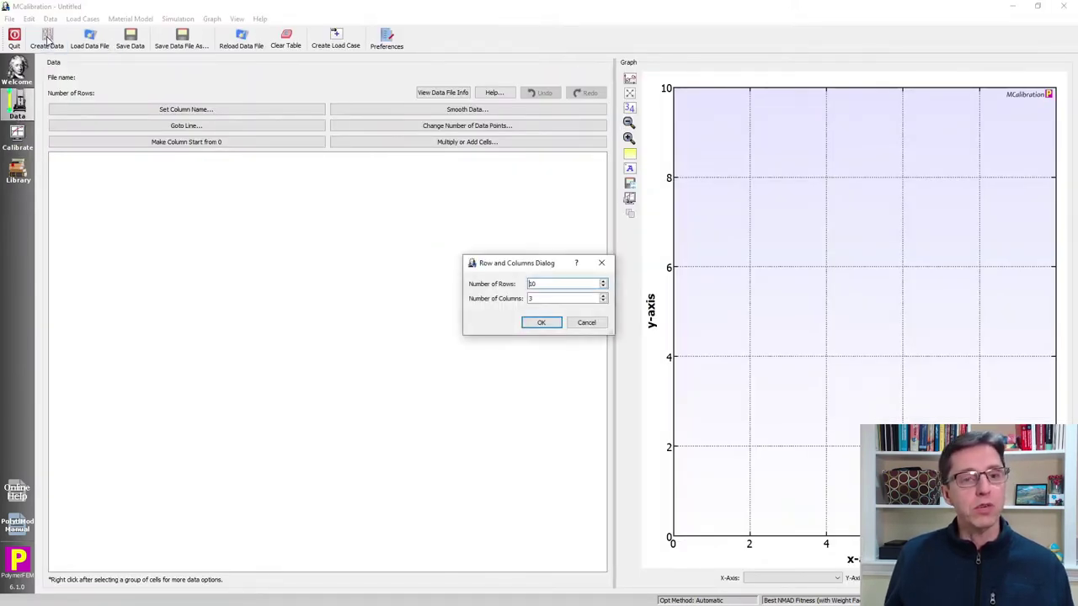
type("20")
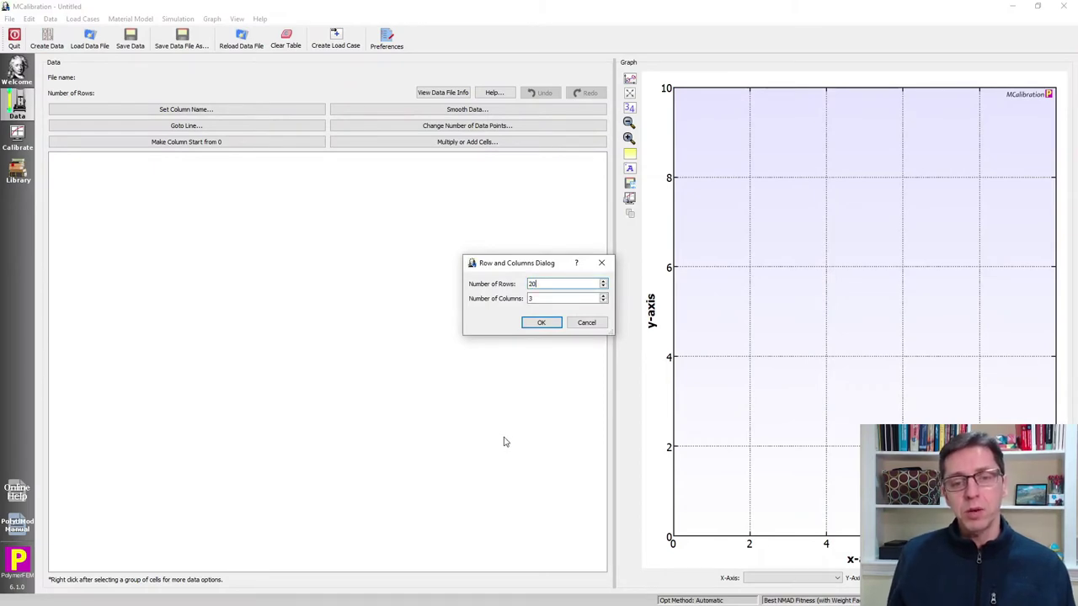
left_click(542, 324)
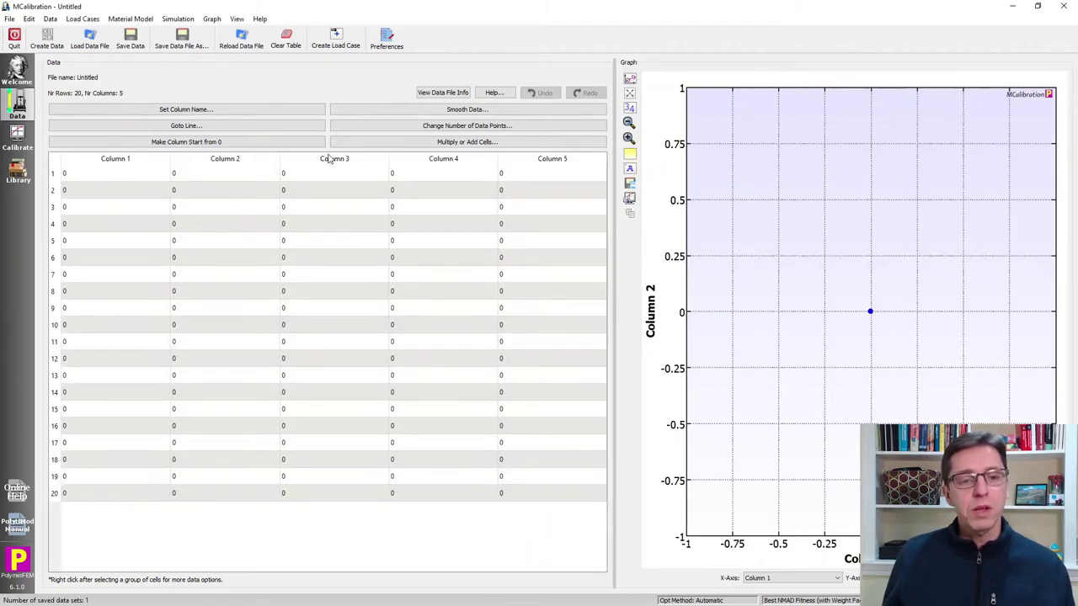
Name the first column Engineering Mean Strain and the second column Engineering Strain Amplitude
left_click(127, 195)
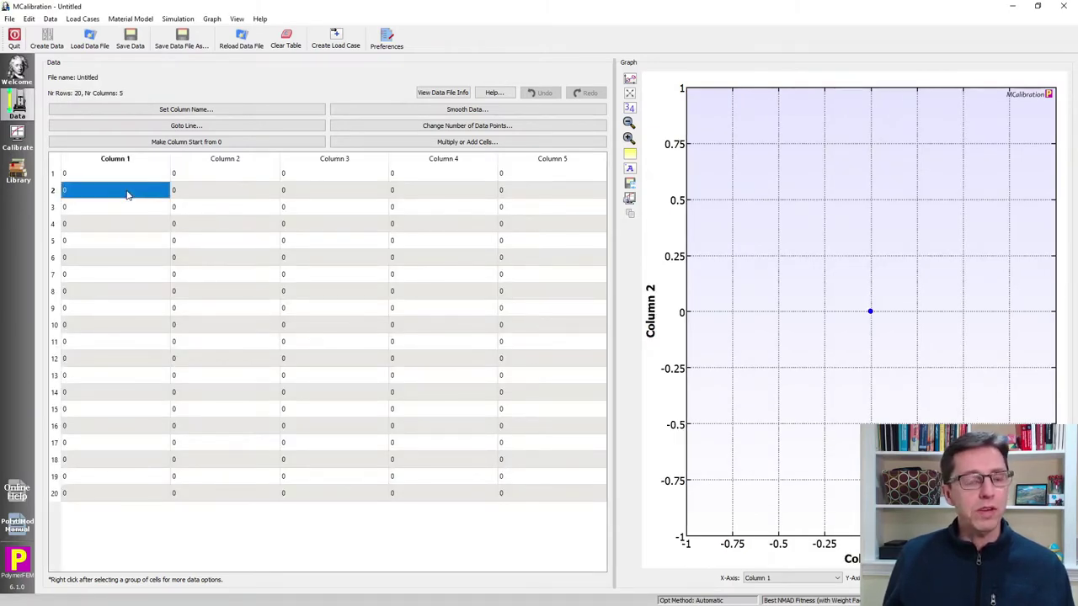
left_click(173, 111)
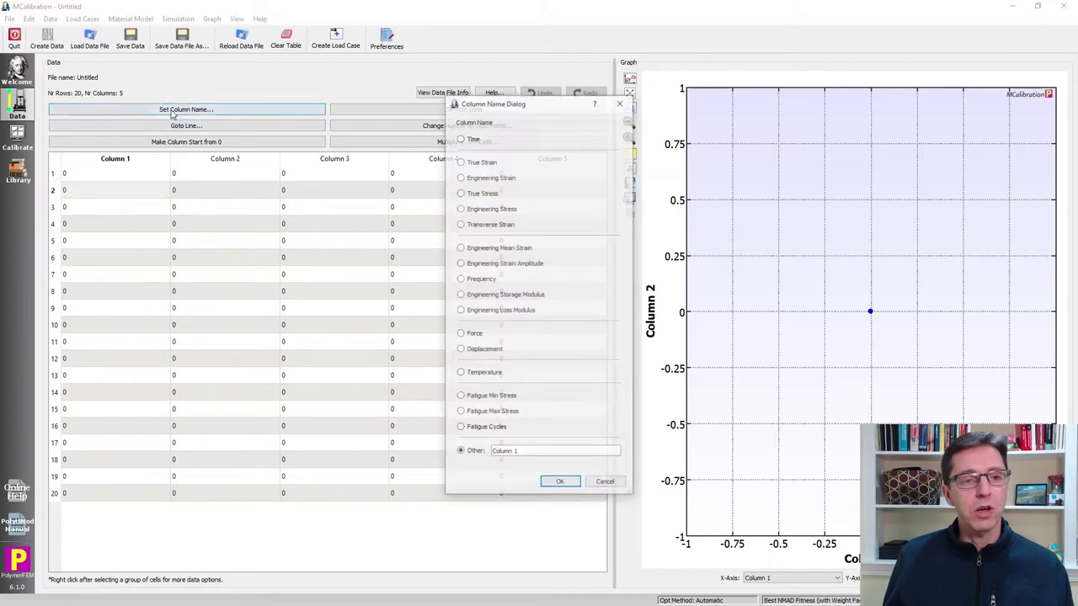
left_click(471, 250)
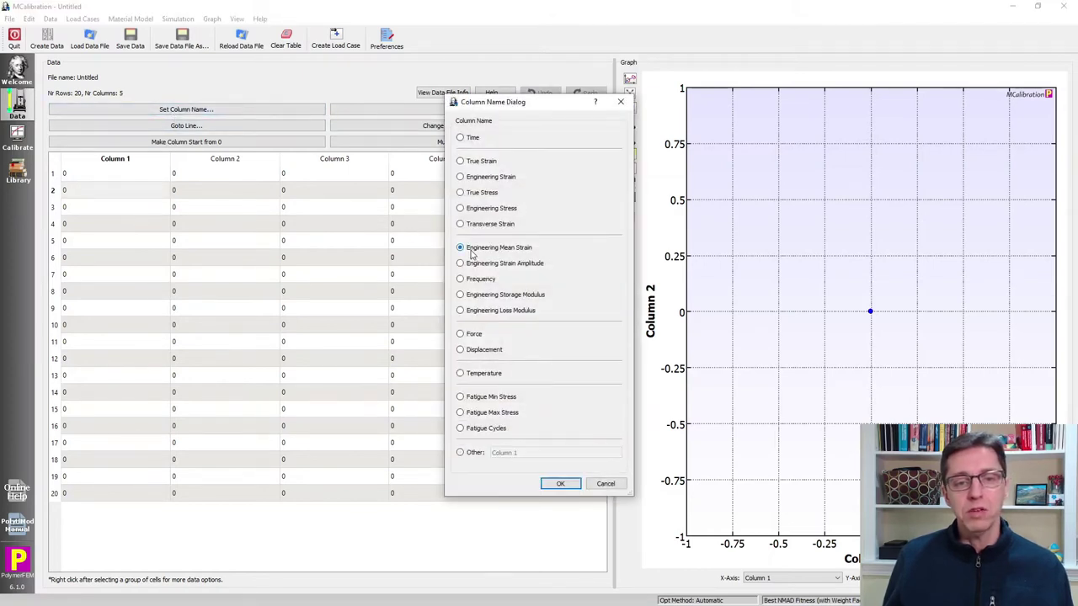
key("Return")
left_click(235, 256)
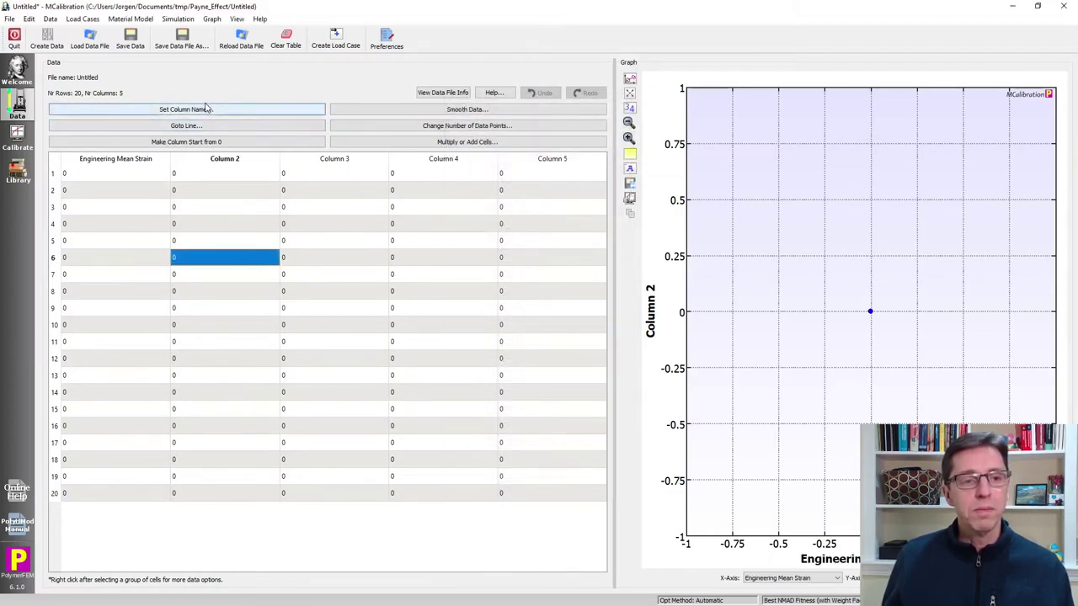
left_click(207, 108)
left_click(473, 263)
key("Return")
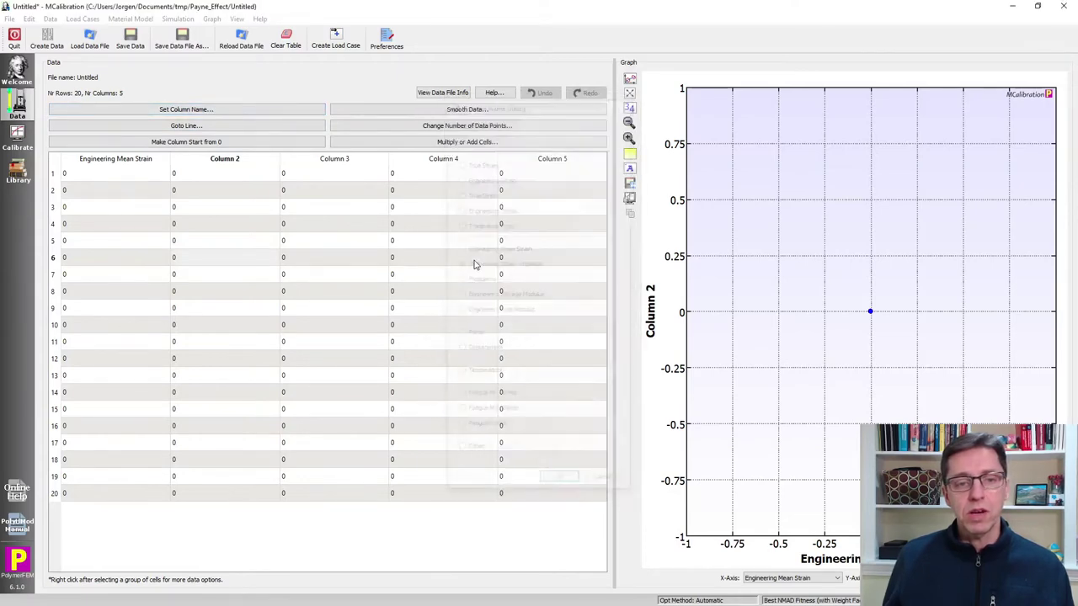
Name the third column of the data table Frequency
left_click(336, 256)
left_click(217, 111)
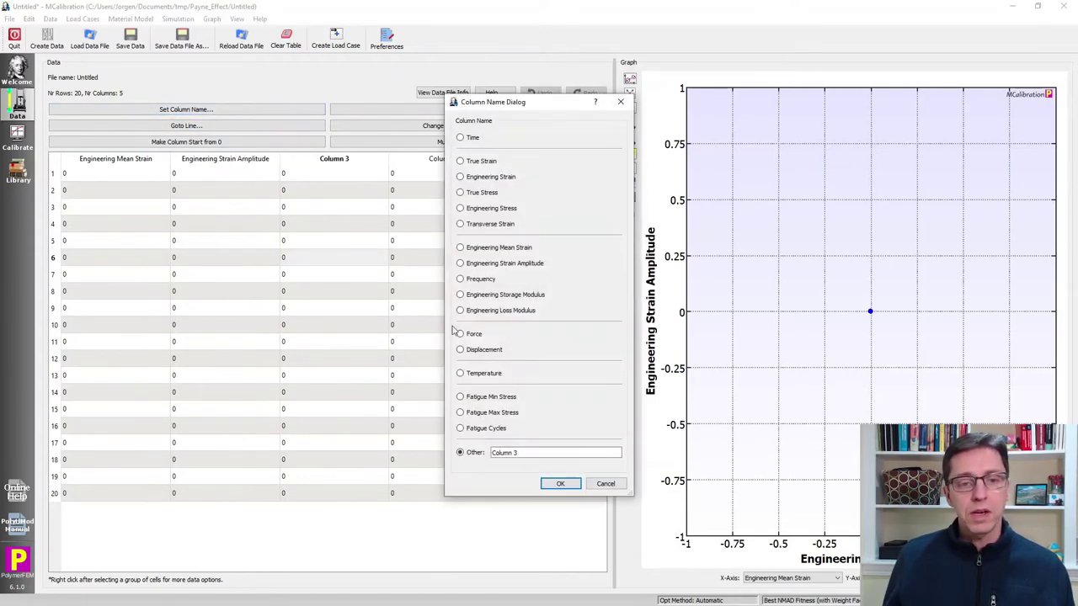
left_click(482, 279)
key("Return")
Name the fourth column Engineering Storage Modulus and the fifth column Engineering Loss Modulus
left_click(462, 262)
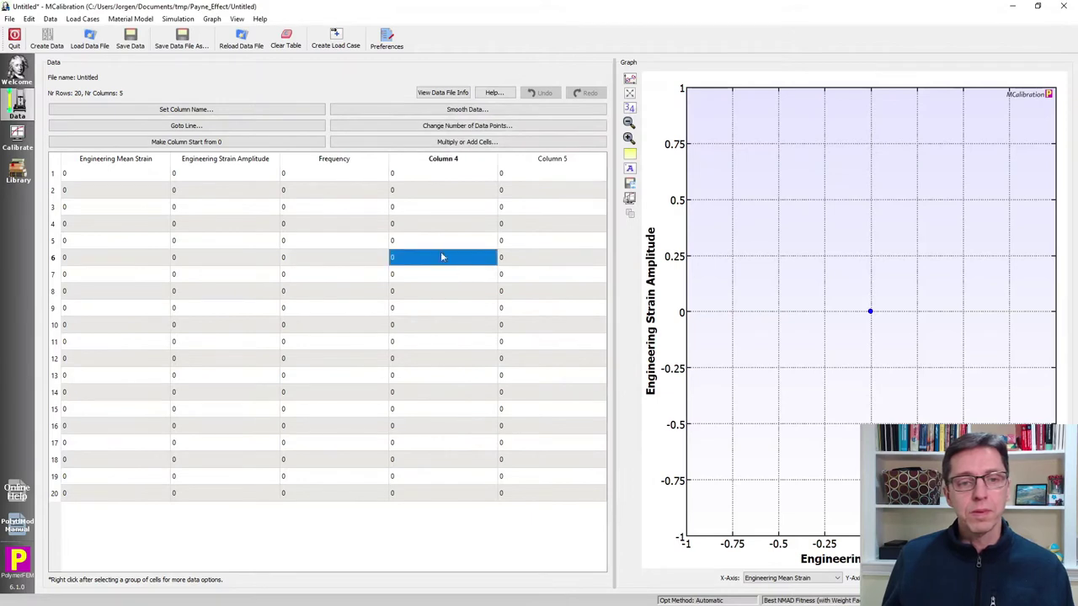
left_click(268, 109)
left_click(480, 295)
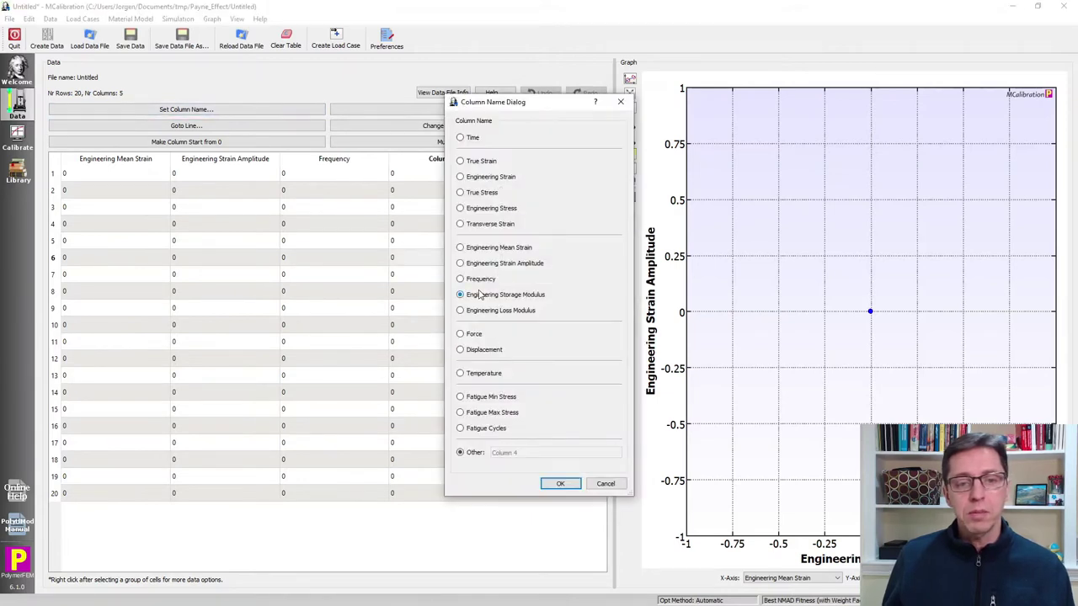
key("Return")
left_click(543, 292)
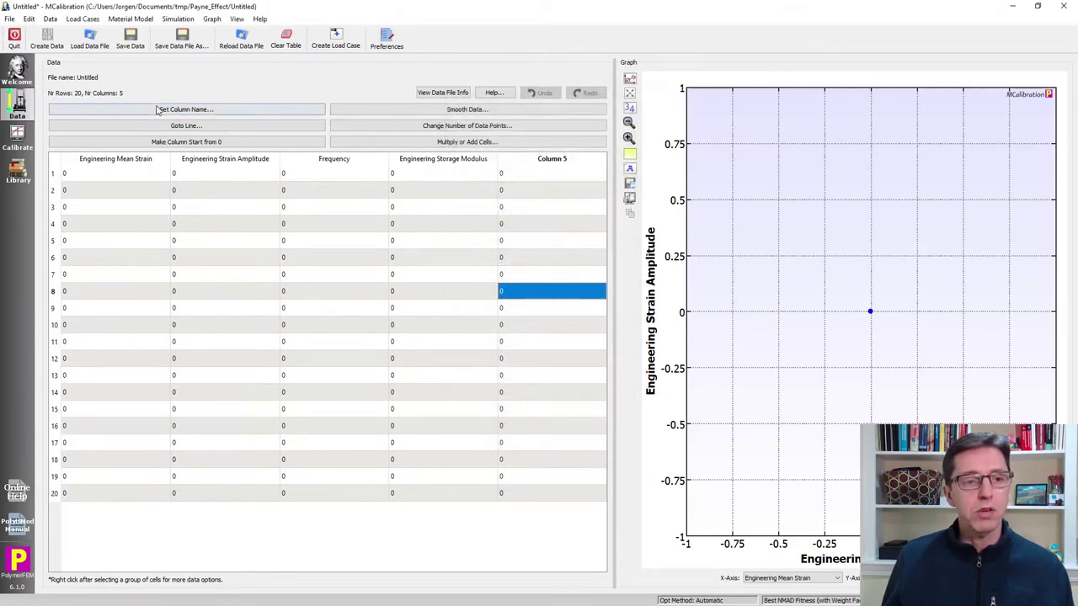
left_click(158, 110)
left_click(488, 311)
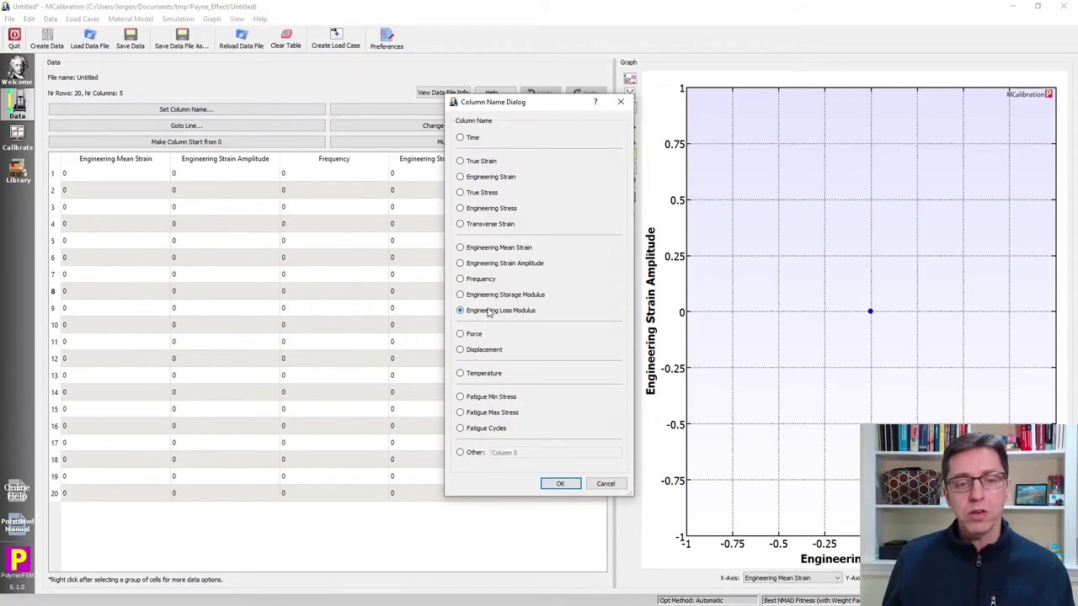
key("Return")
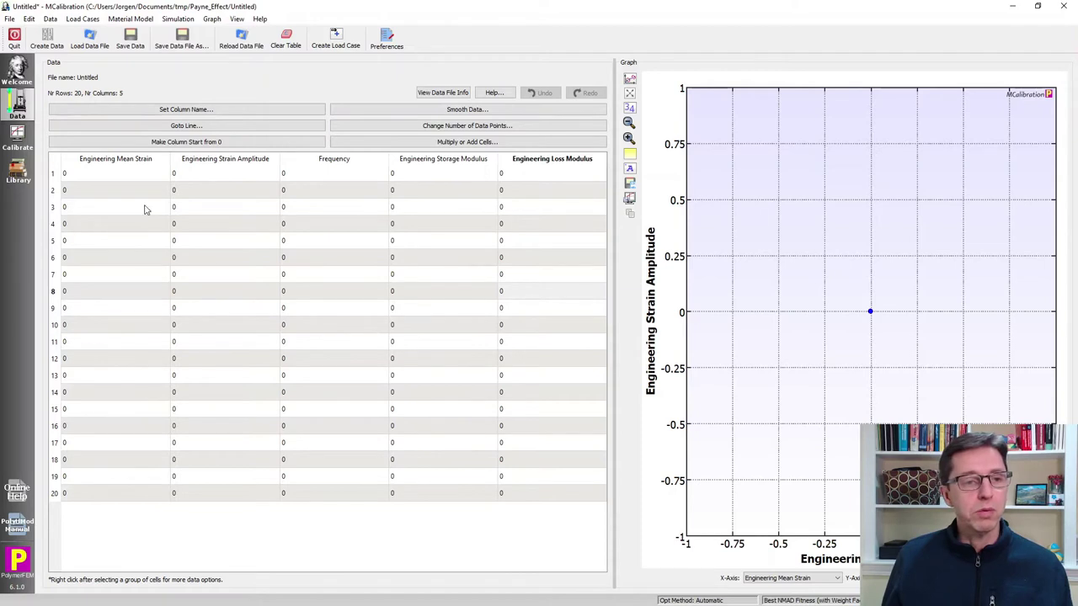
Enter an Engineering Strain Amplitude of 0.005 in both the first row and row 20
left_click(121, 178)
key("Down")
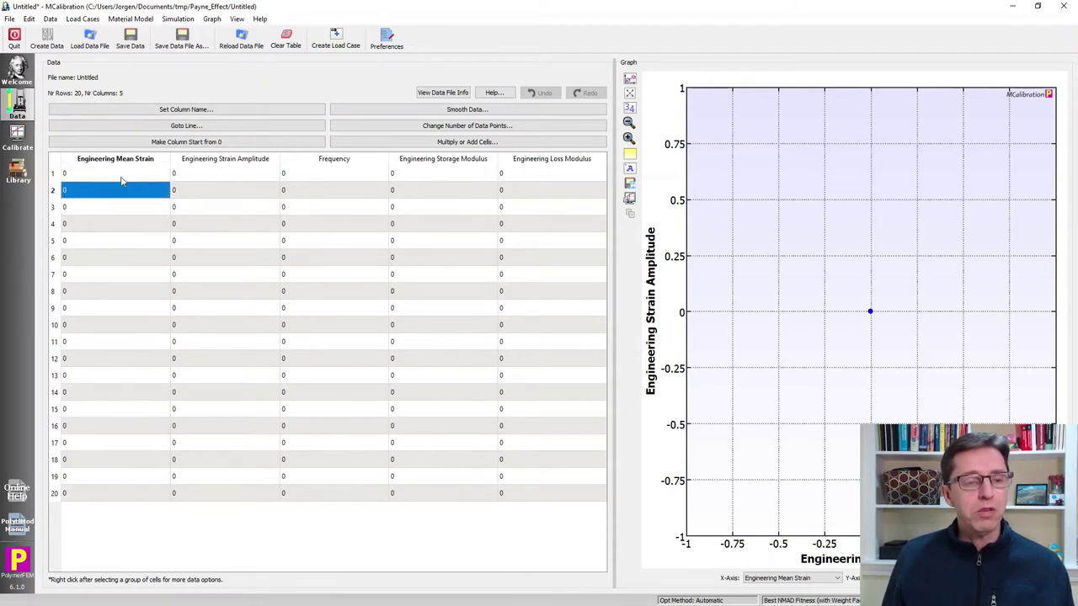
key("Page_Down")
key("Page_Up")
key("Right")
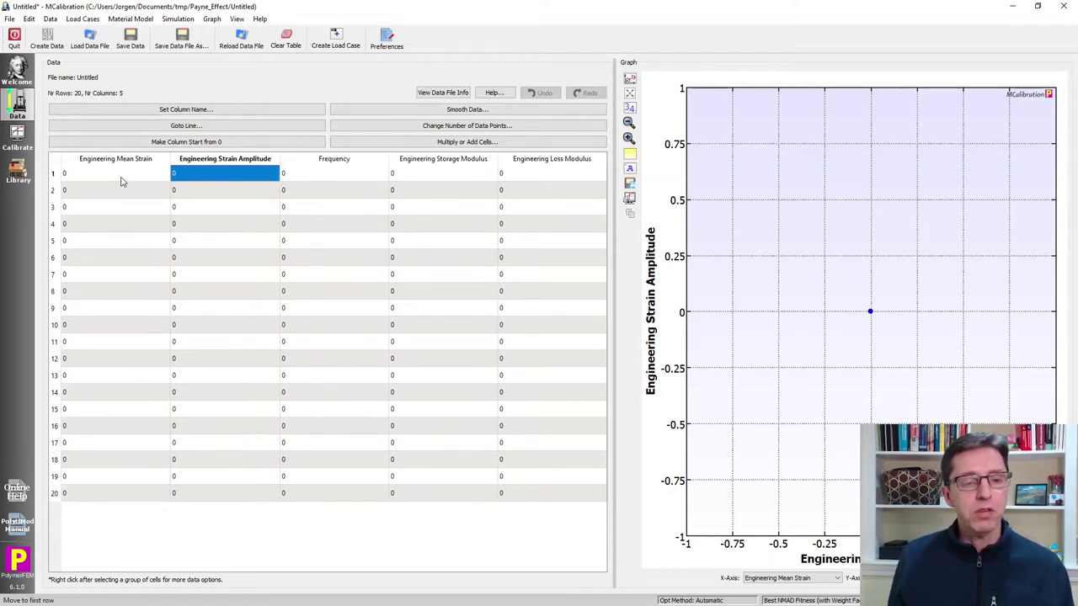
type("0.005")
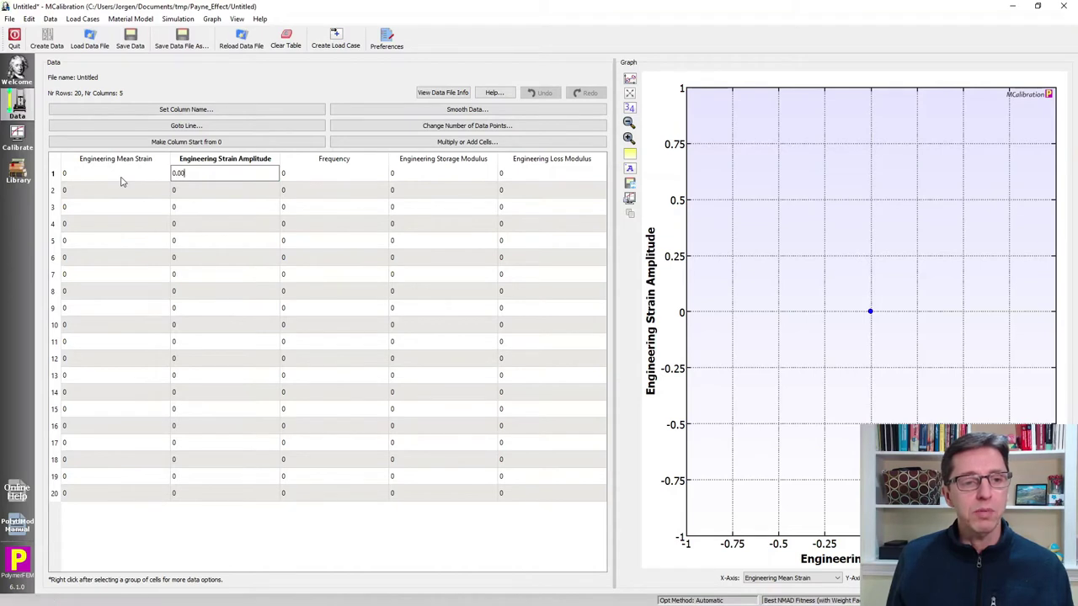
key("Return")
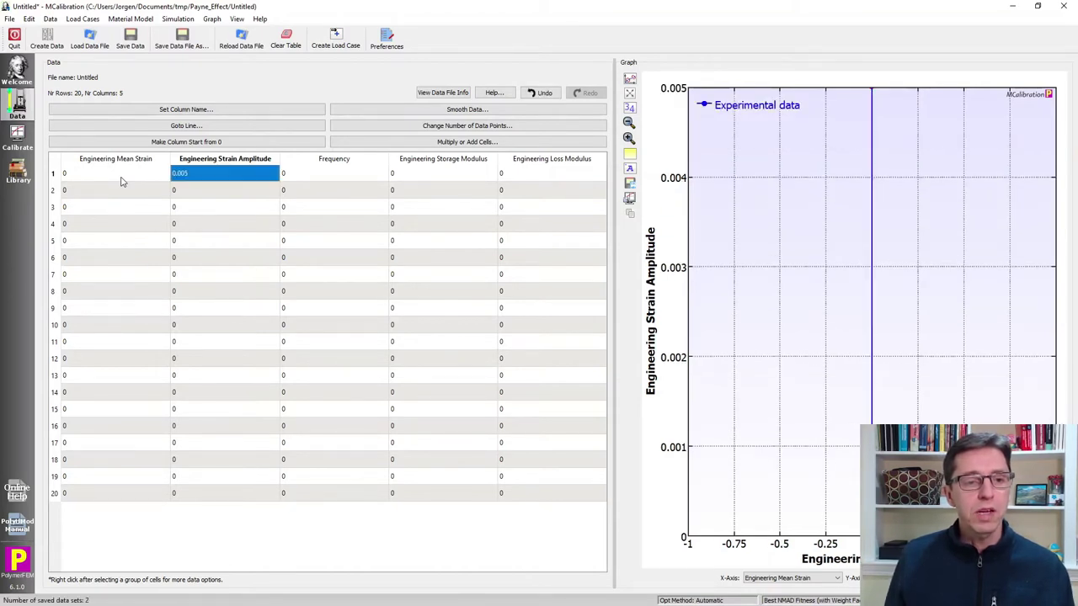
key("ctrl+Down")
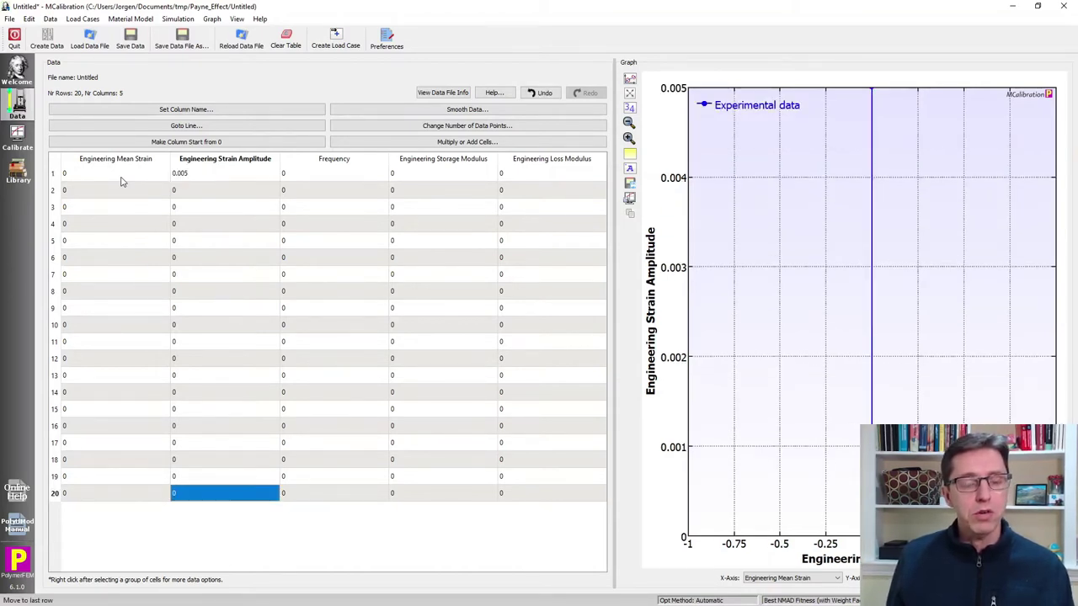
type("0.005")
key("Return")
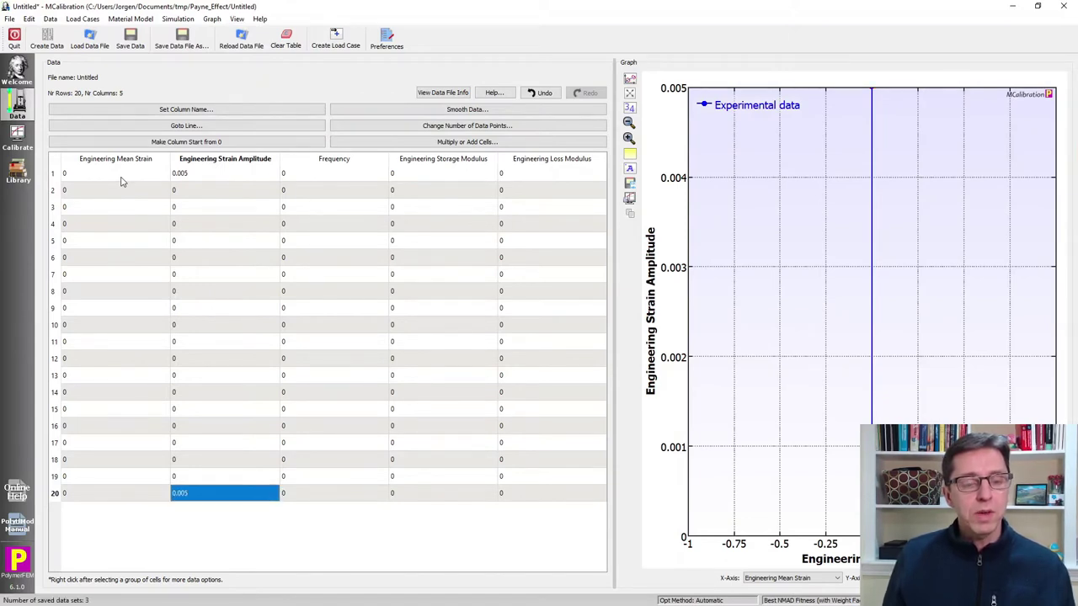
key("Up")
key("Up")
key("Up")
key("Up")
key("Up")
key("Up")
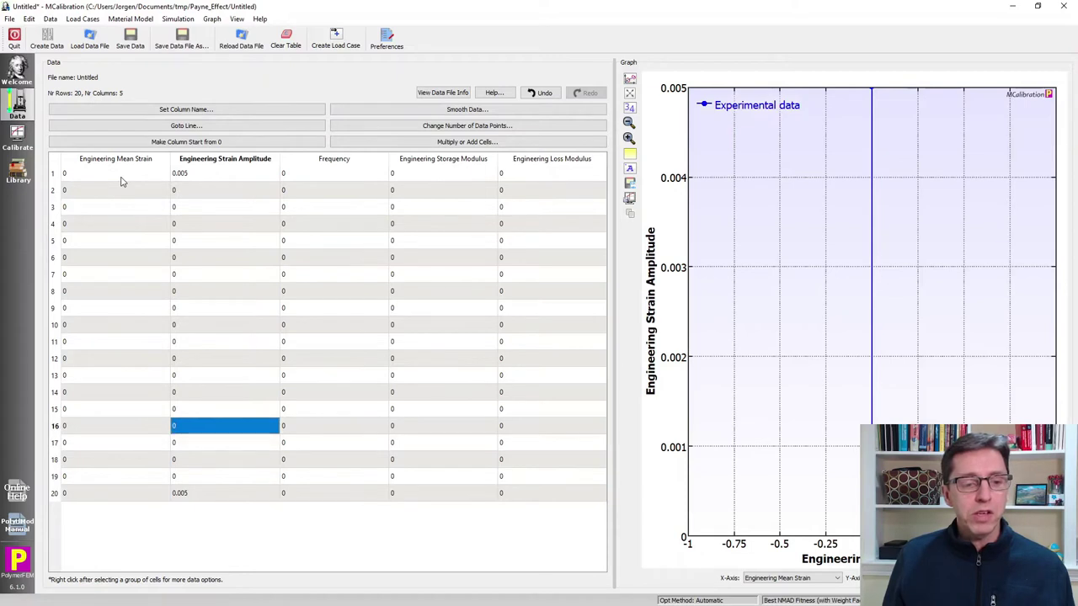
key("Down")
key("Down")
key("Down")
key("Down")
key("Down")
key("Down")
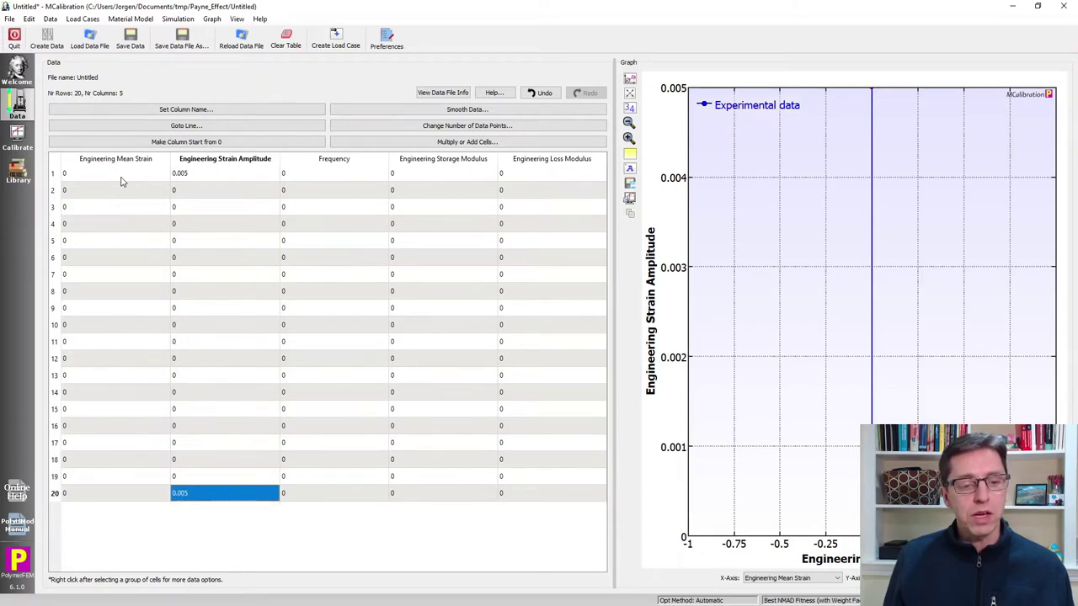
Linearly interpolate the Engineering Strain Amplitude column across rows 1 to 20
key("ctrl+shift+Up")
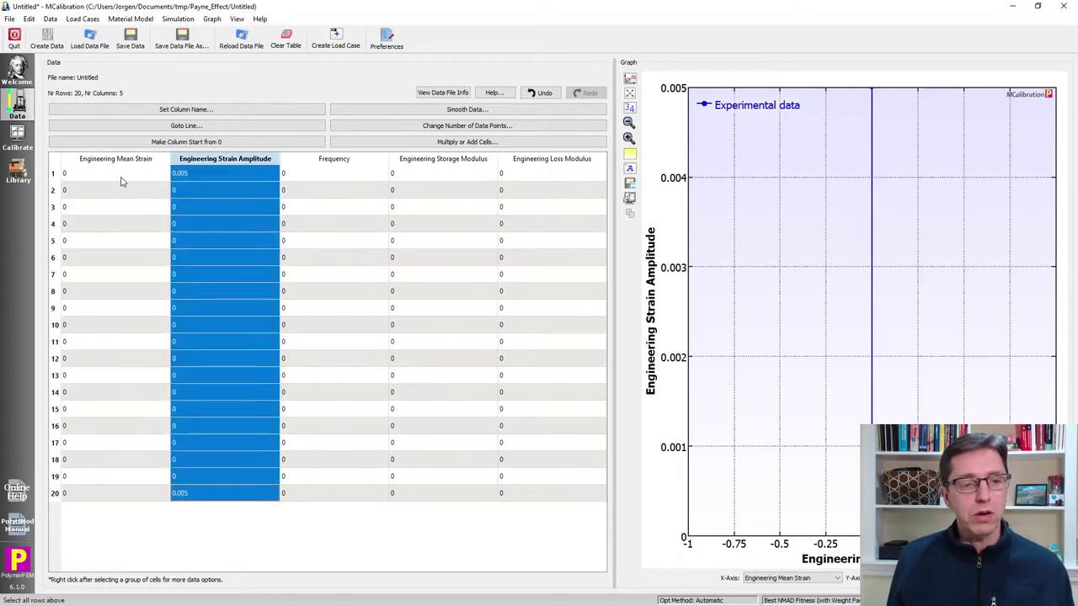
right_click(223, 202)
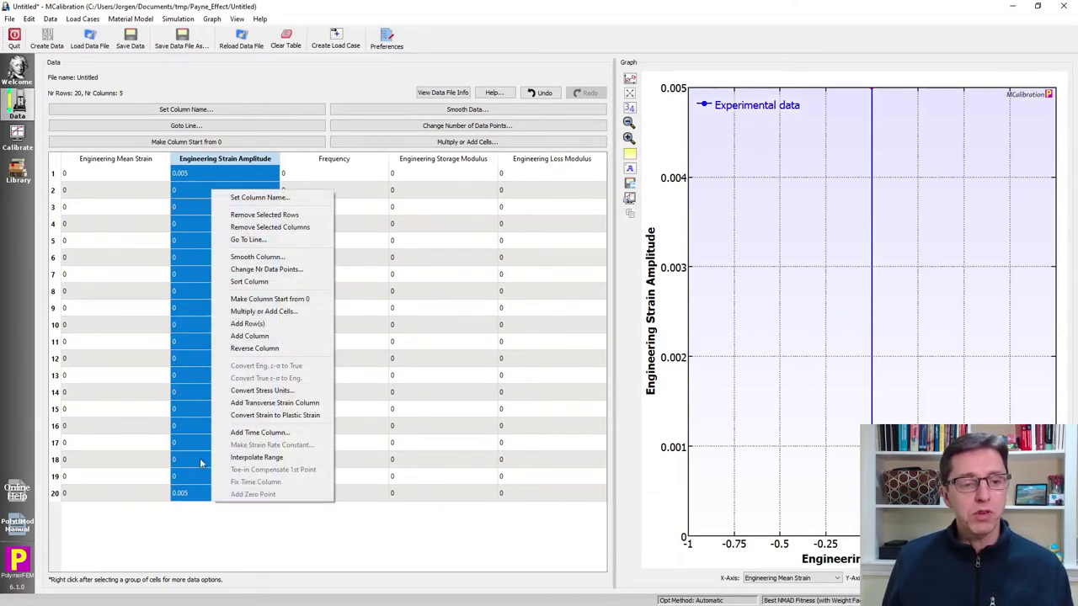
left_click(254, 457)
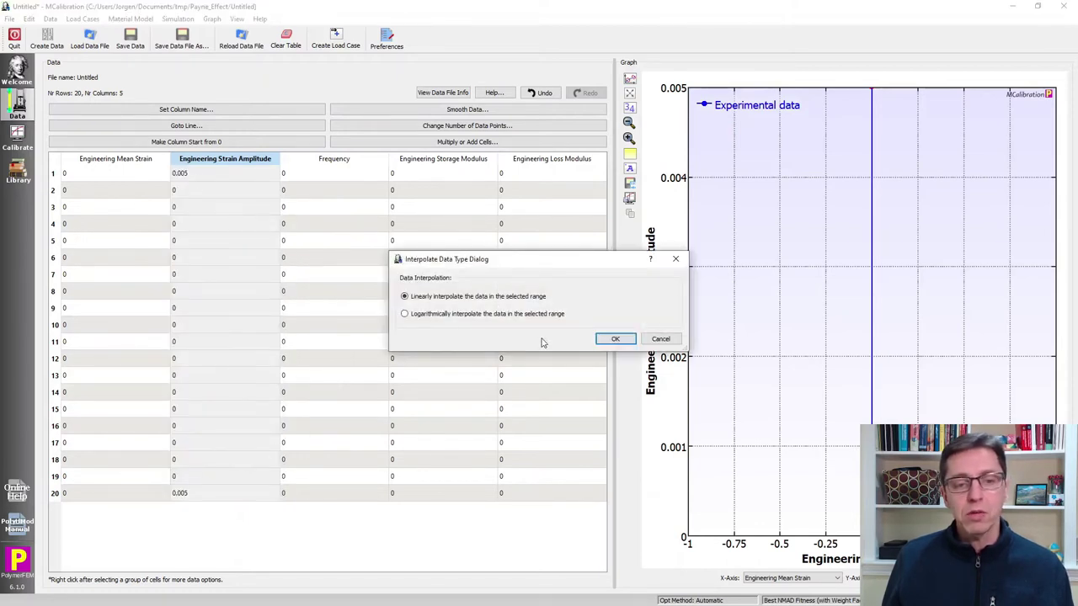
left_click(614, 340)
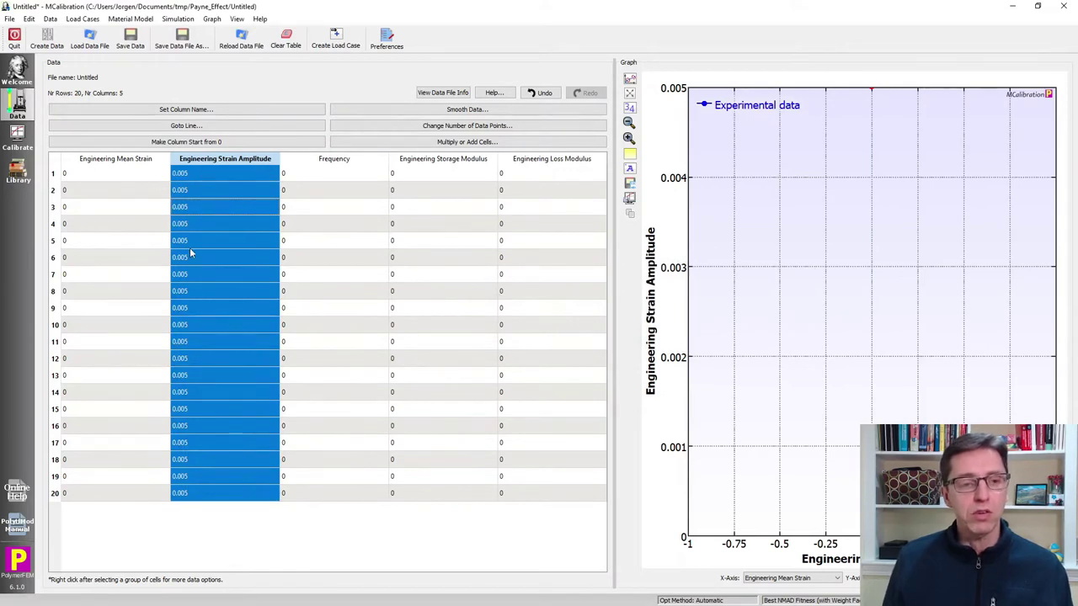
Enter a Frequency of 0.01 in the first row and 100 in row 20
key("Right")
key("Up")
key("Up")
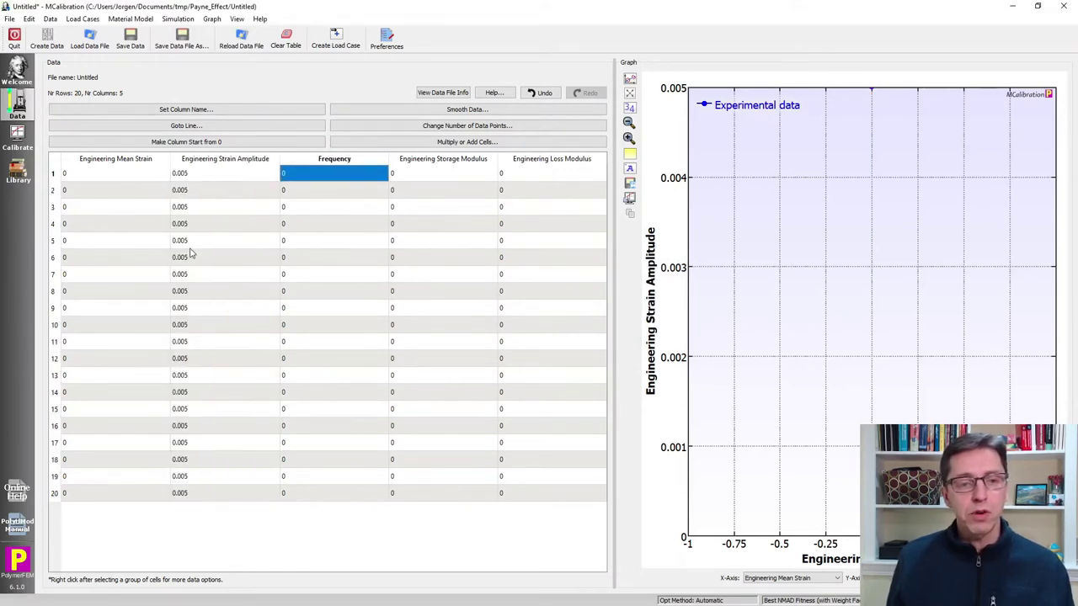
type("0.0")
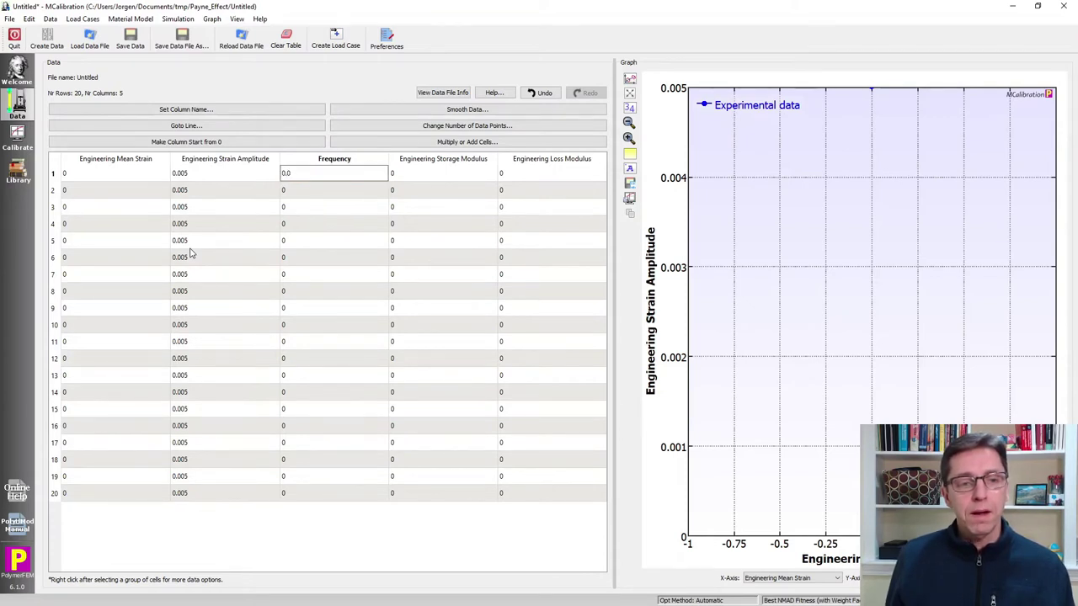
key("Return")
key("ctrl+Down")
type("100")
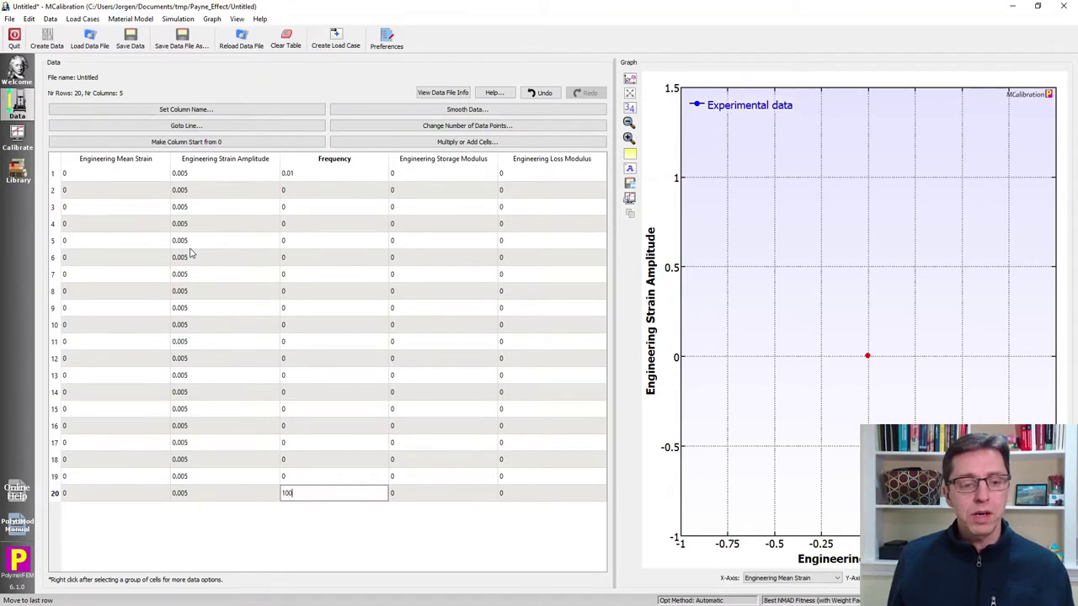
key("Return")
Logarithmically interpolate the Frequency column across rows 1 to 20
key("ctrl+shift+Up")
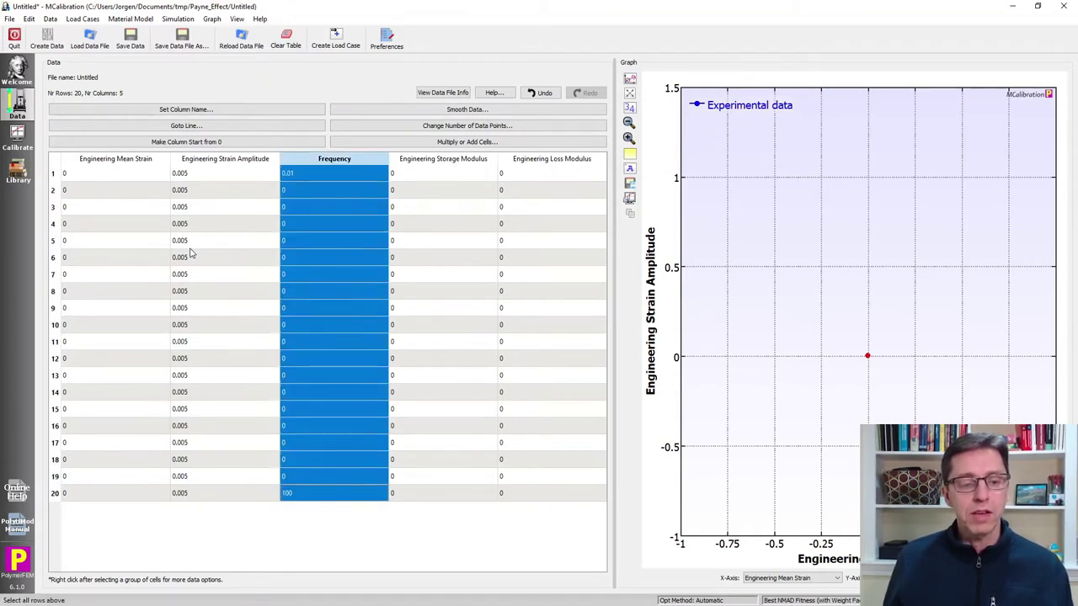
right_click(302, 274)
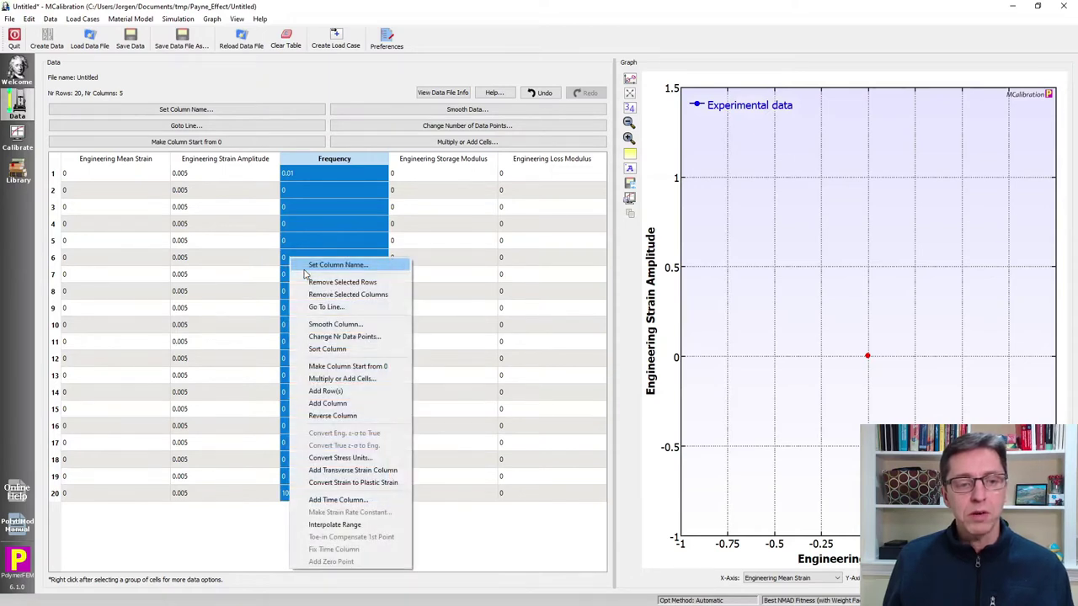
left_click(354, 522)
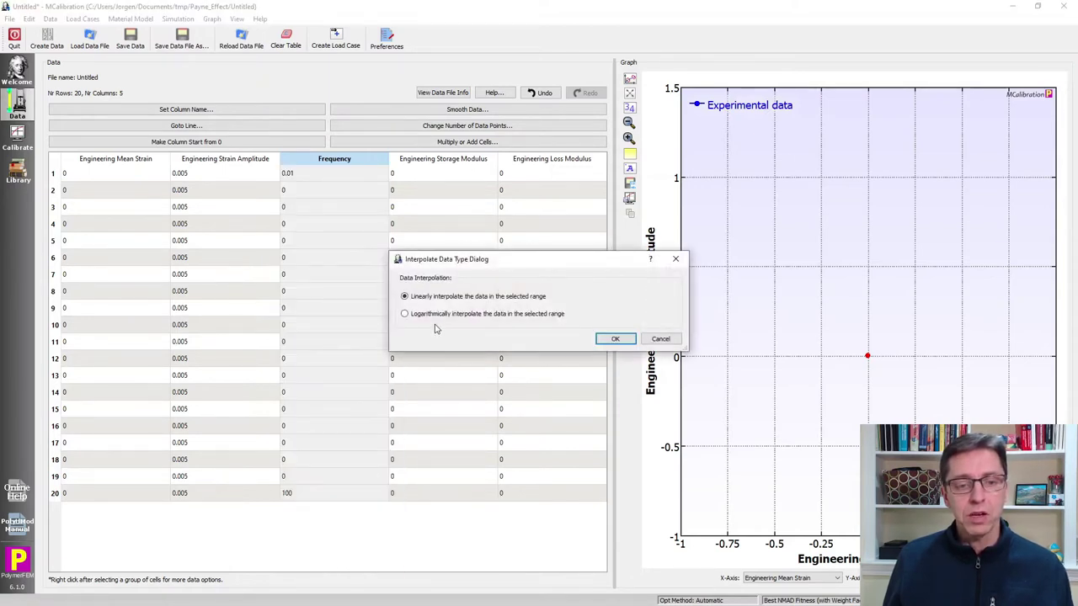
key("Return")
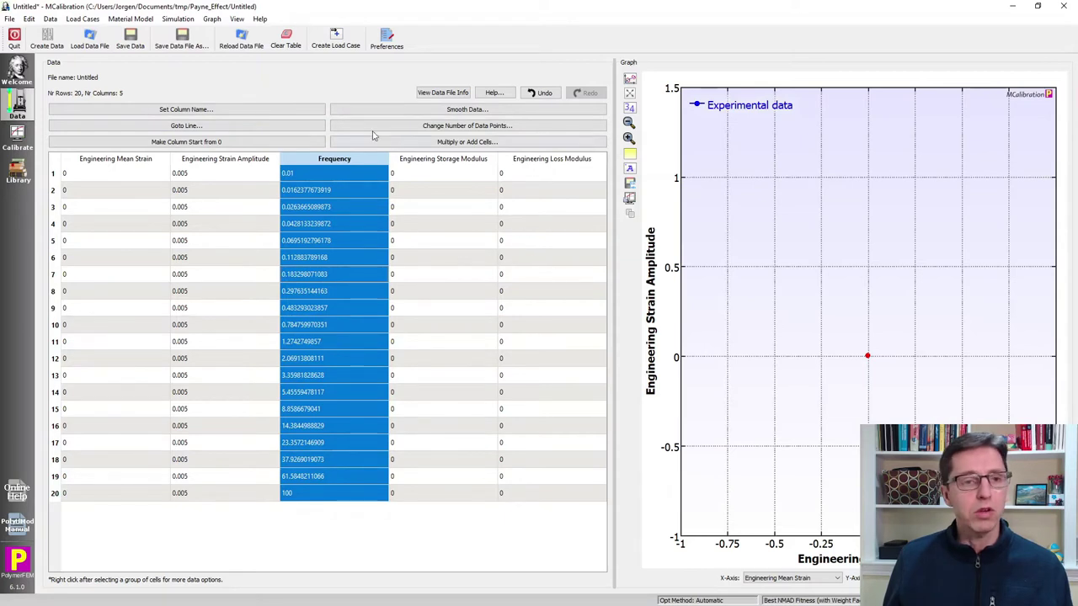
left_click(250, 207)
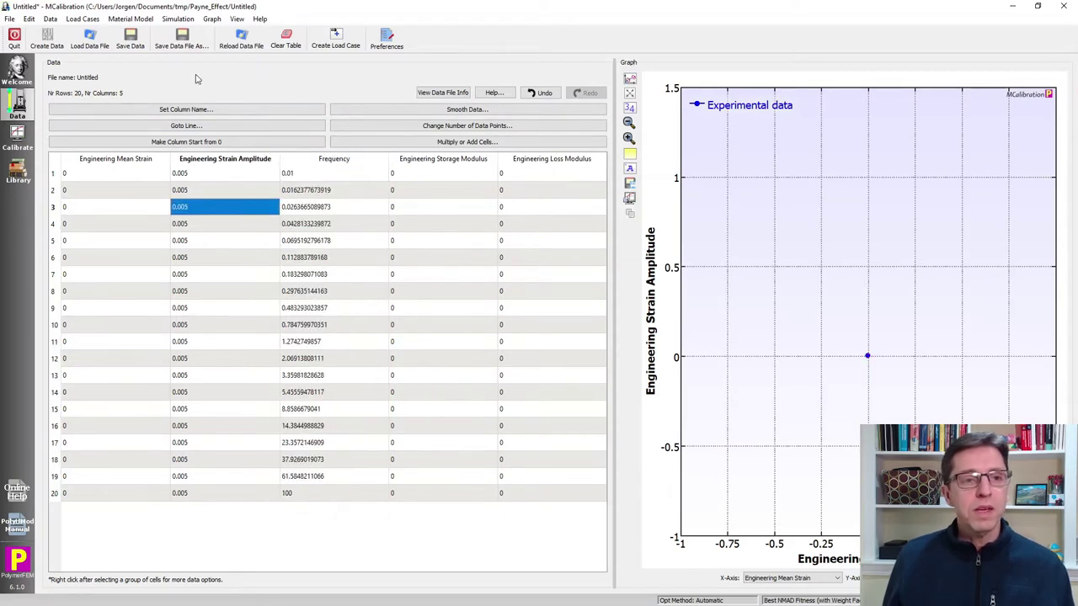
Create a dynamic data load case from the table and name it DMA Frequency Sweep
left_click(341, 38)
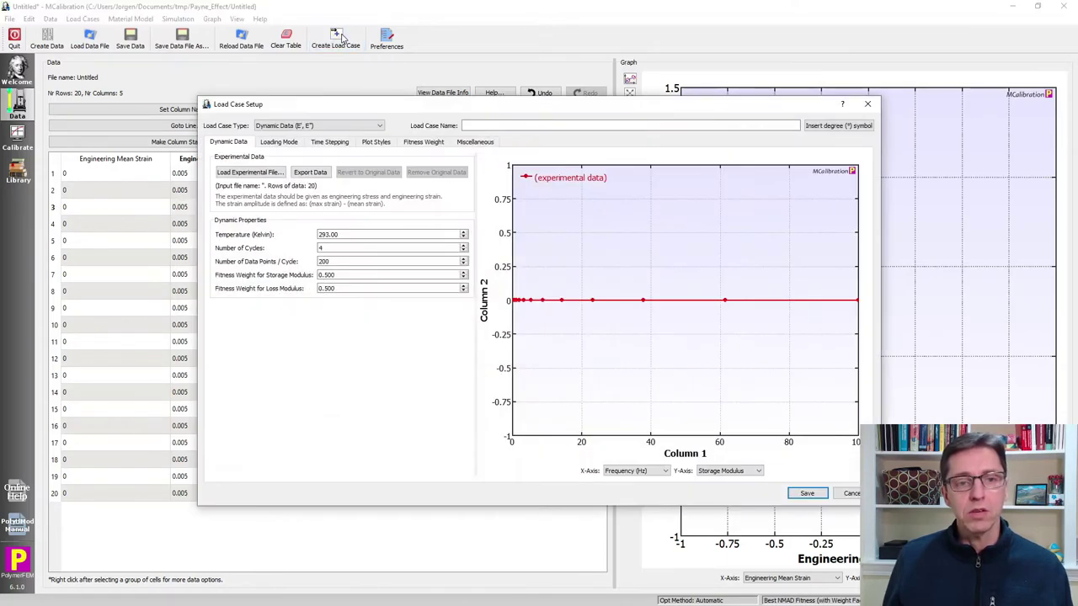
left_click(476, 127)
type("DMA F")
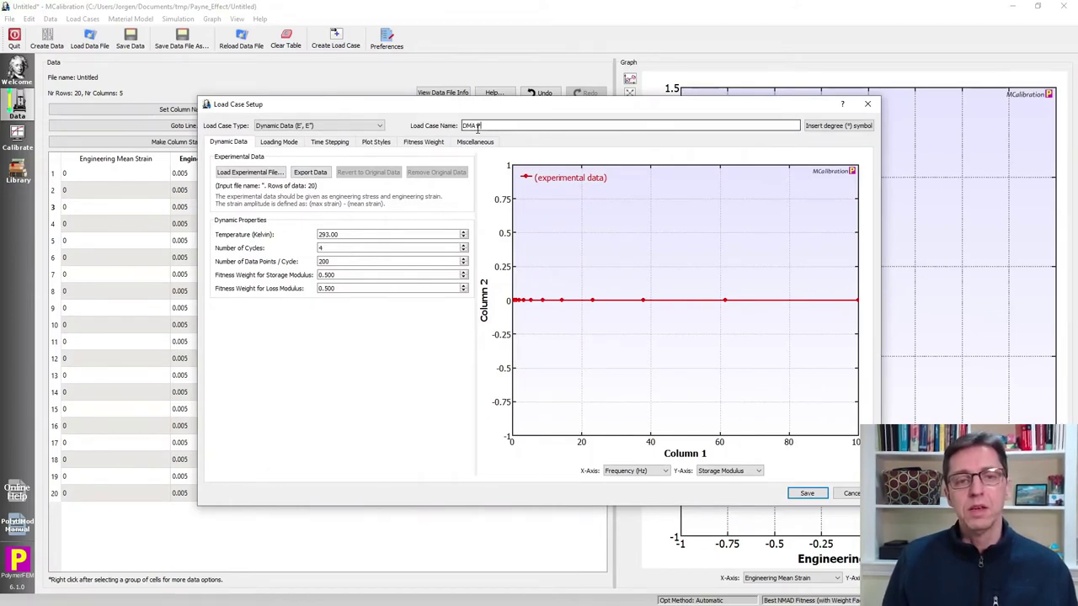
type("requency Sweep")
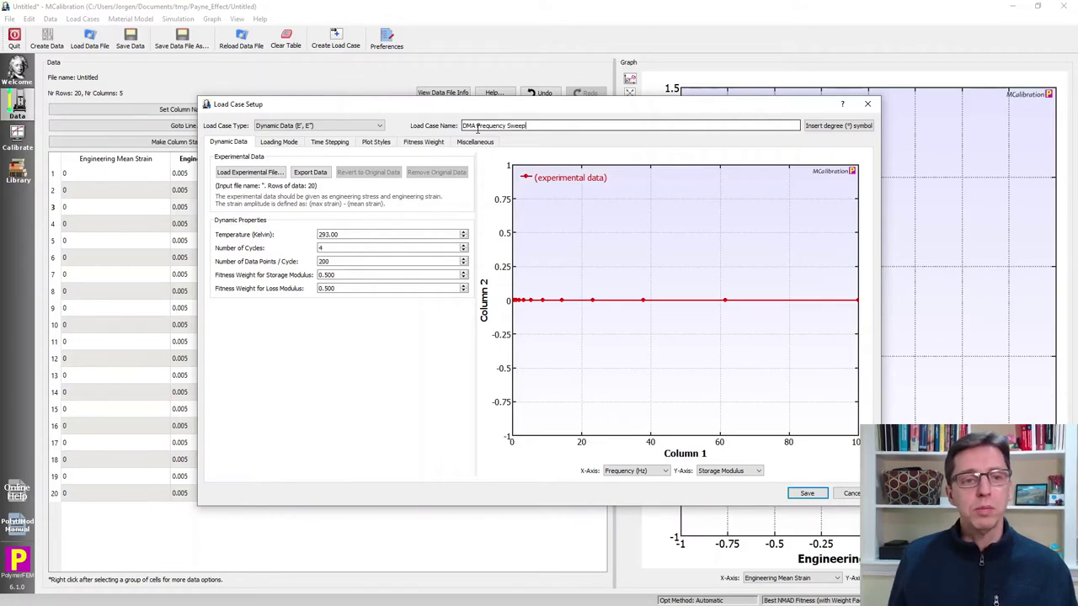
Set the load case's experimental line style to (No Line) and its predicted plot to a Solid line with circle markers, and save it
left_click(367, 142)
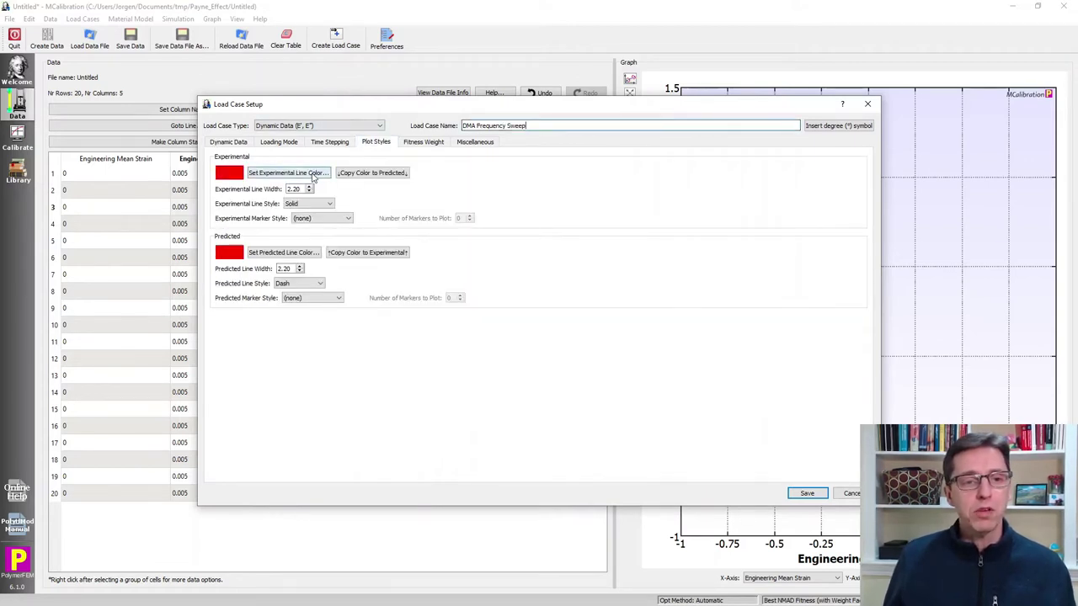
left_click(309, 204)
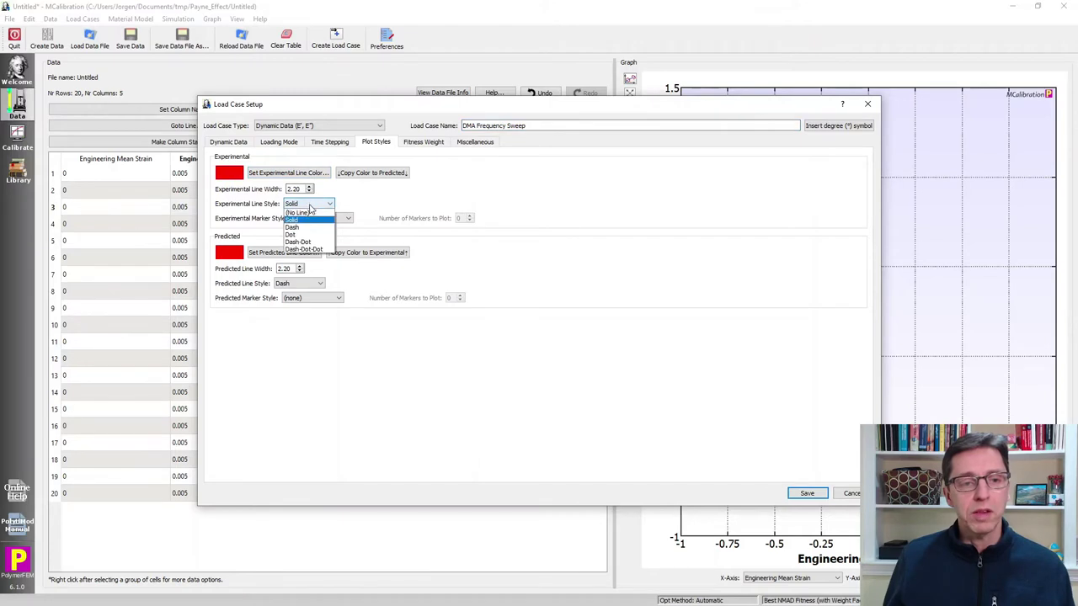
left_click(311, 217)
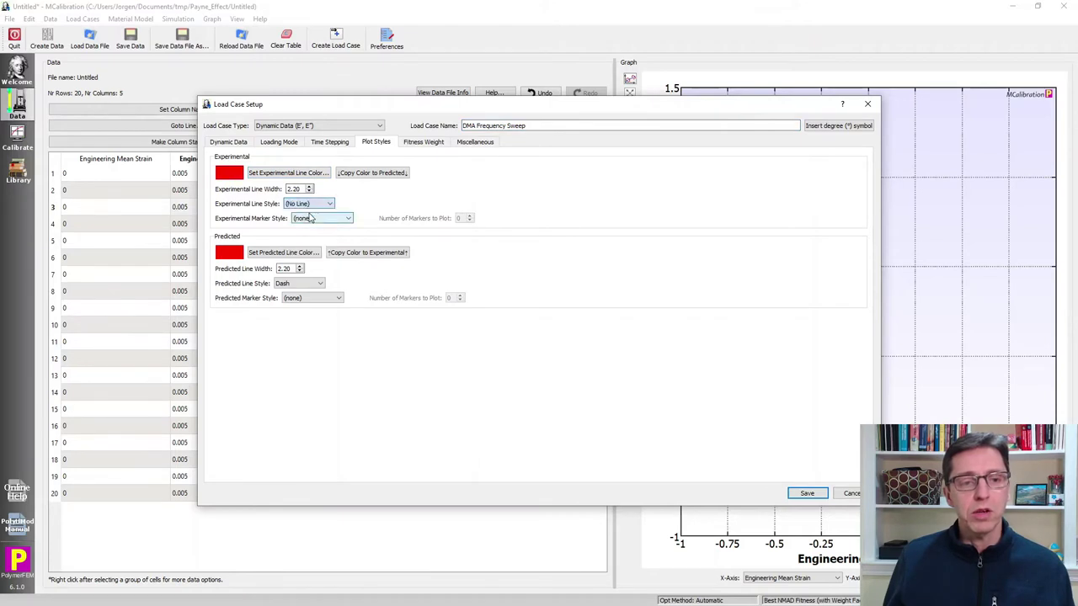
left_click(288, 284)
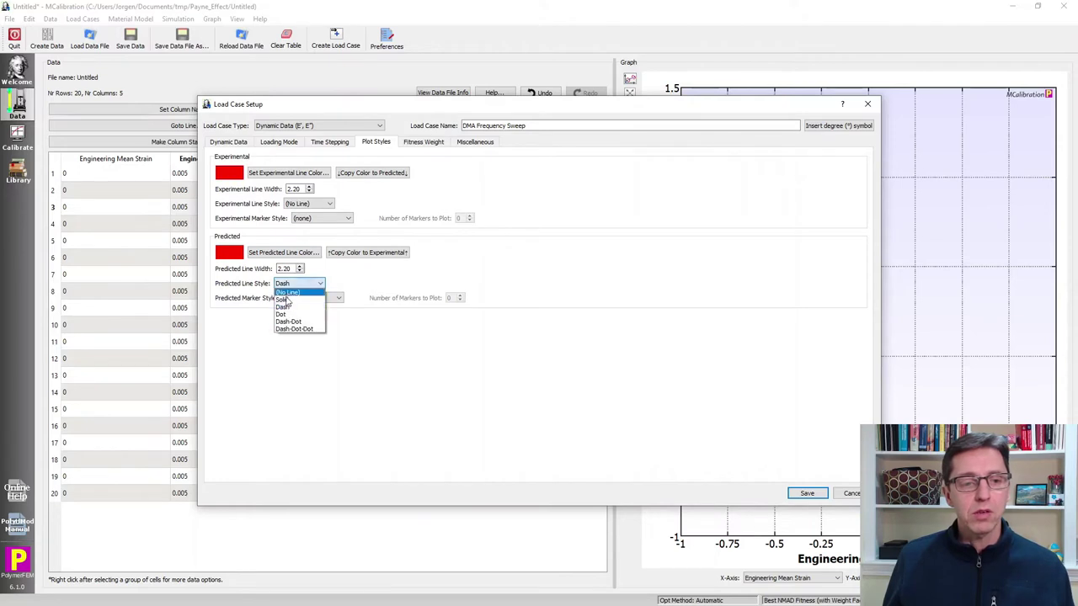
left_click(287, 304)
left_click(288, 299)
left_click(298, 317)
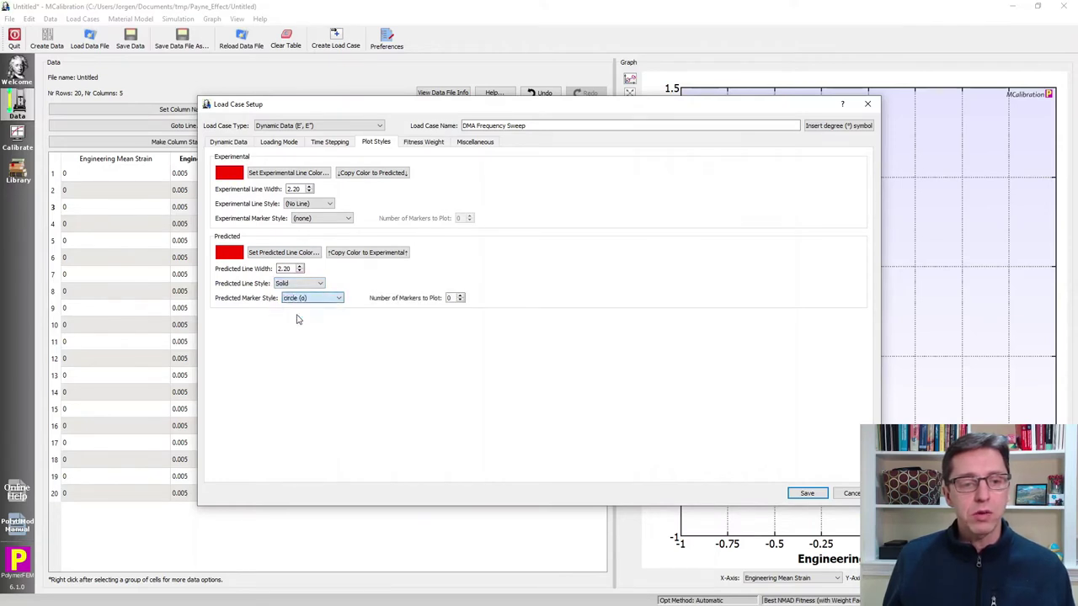
left_click(806, 493)
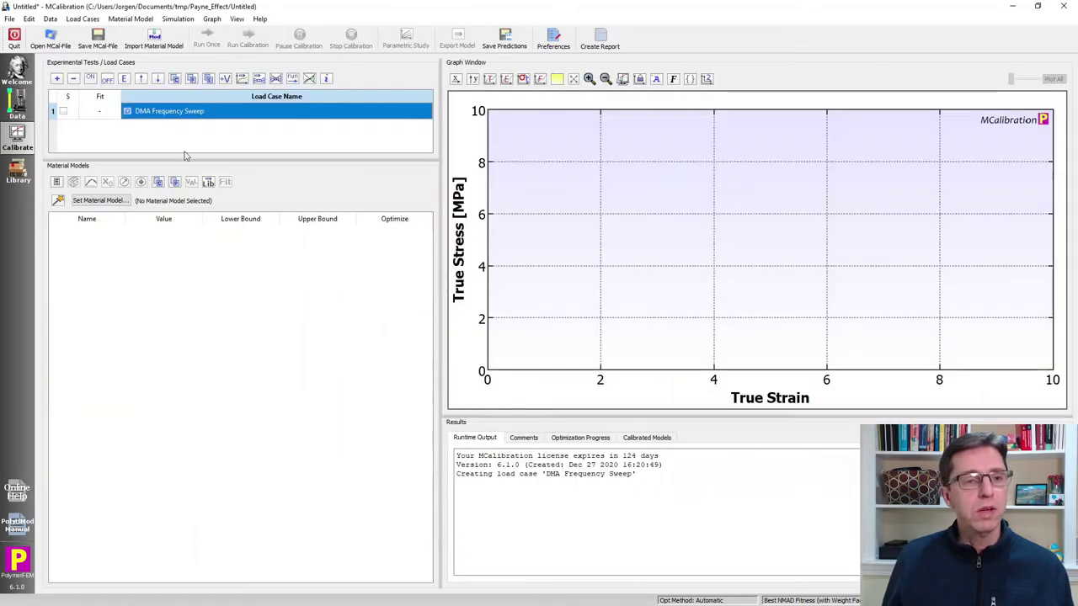
Save the calibration project as test in the Payne_Effect folder
mouse_move(198, 120)
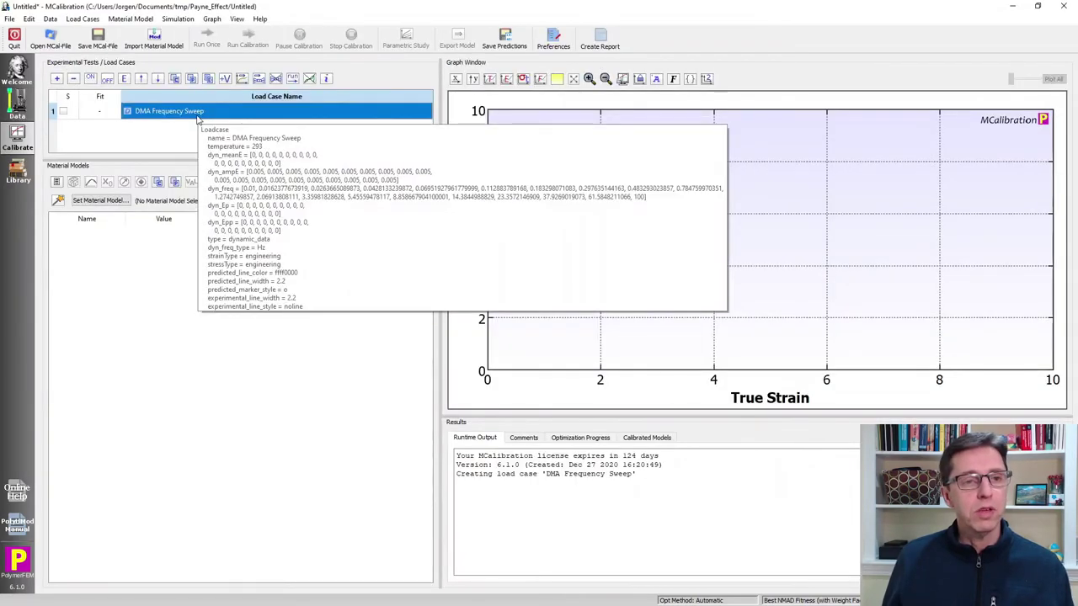
left_click(171, 139)
left_click(97, 37)
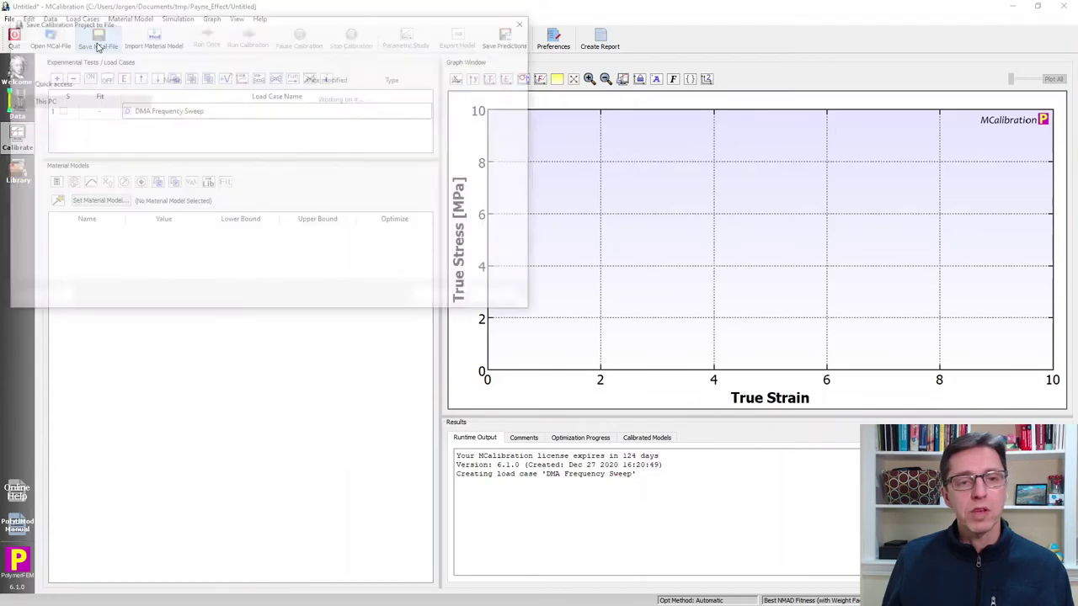
type("test")
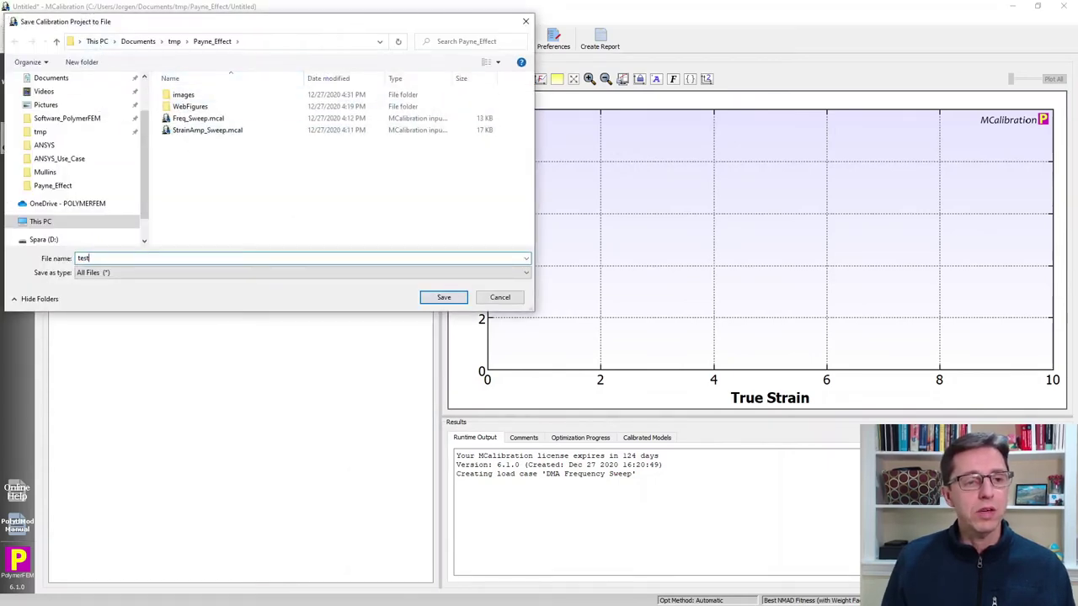
key("Return")
Assign the Abaqus-Hyperelastic-Viscoelastic material model with Neo Hook hyperelasticity and 5 Prony series terms
left_click(107, 203)
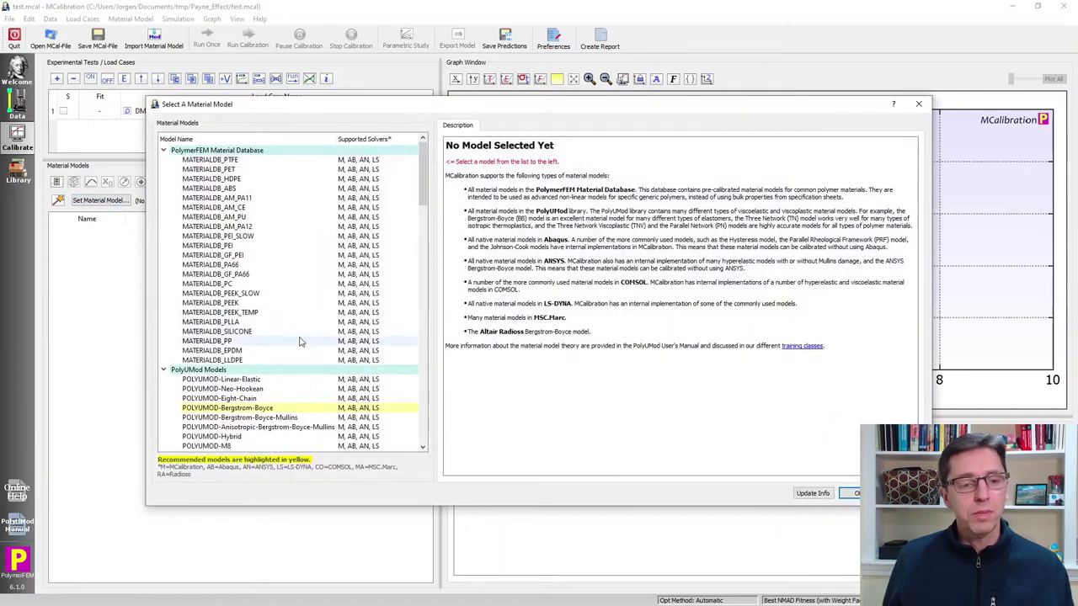
scroll(299, 341, "down", 15)
scroll(289, 341, "down", 1)
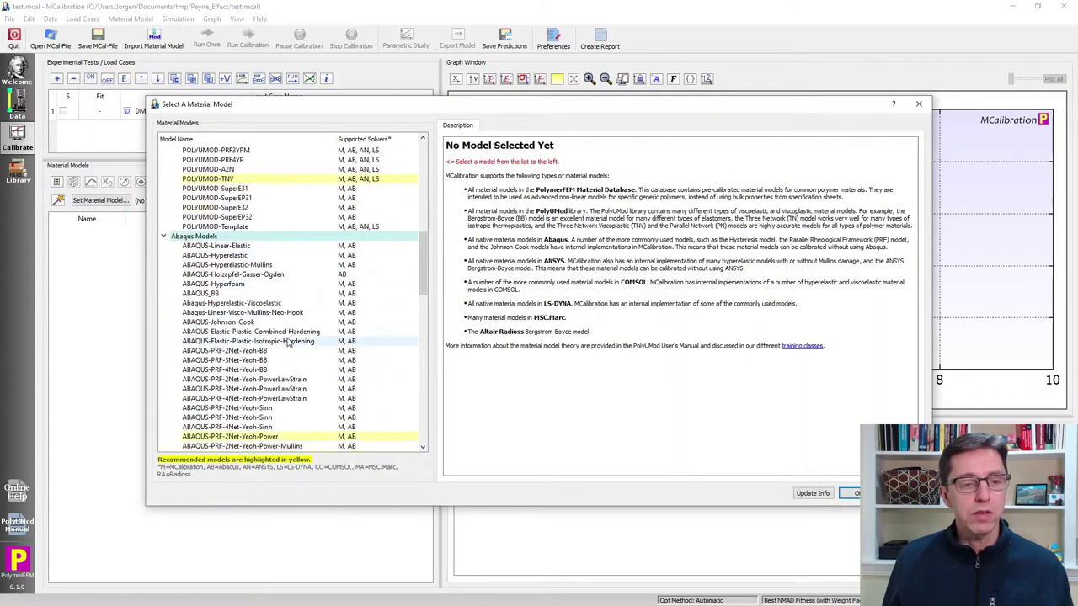
left_click(244, 304)
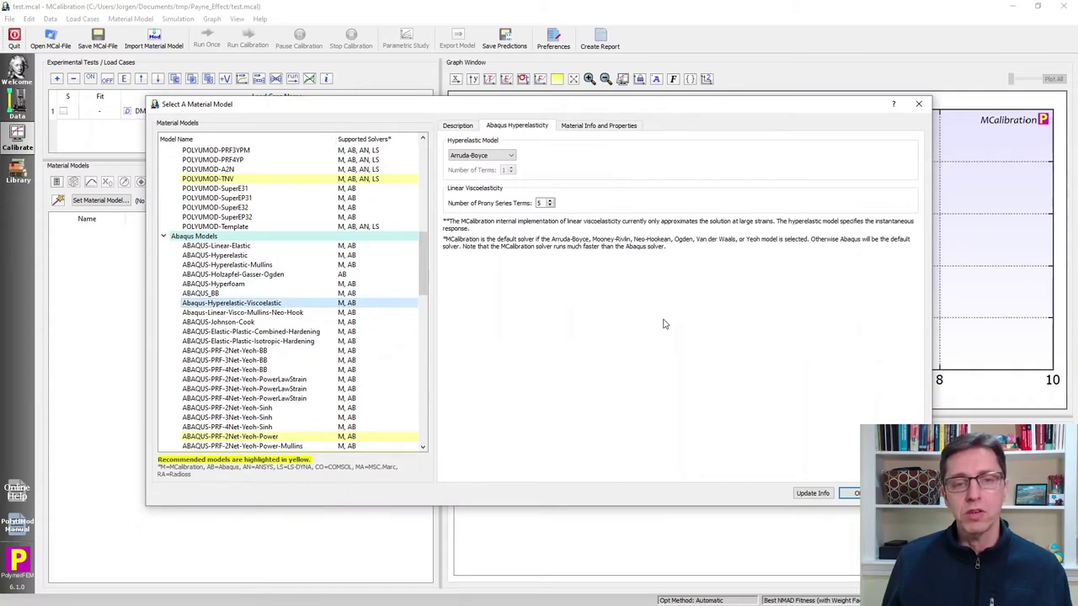
left_click(505, 157)
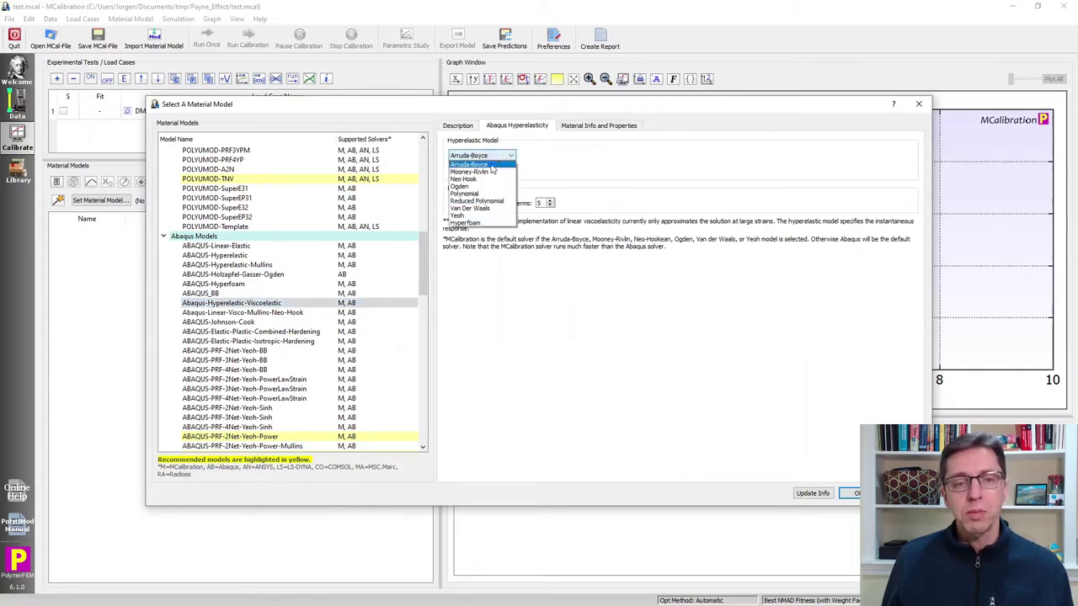
left_click(488, 182)
left_click(540, 204)
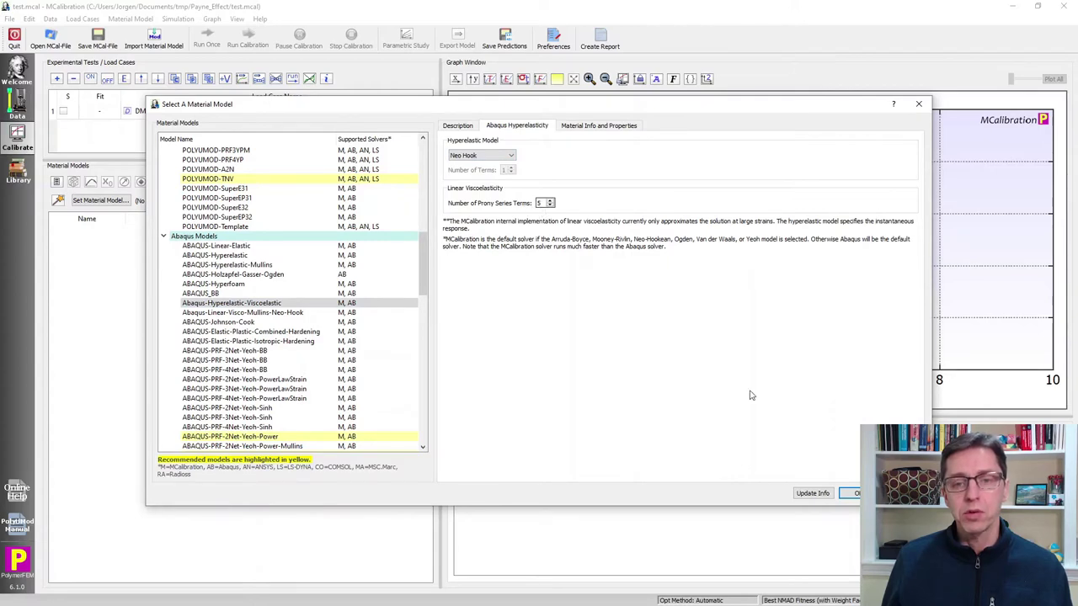
left_click(848, 493)
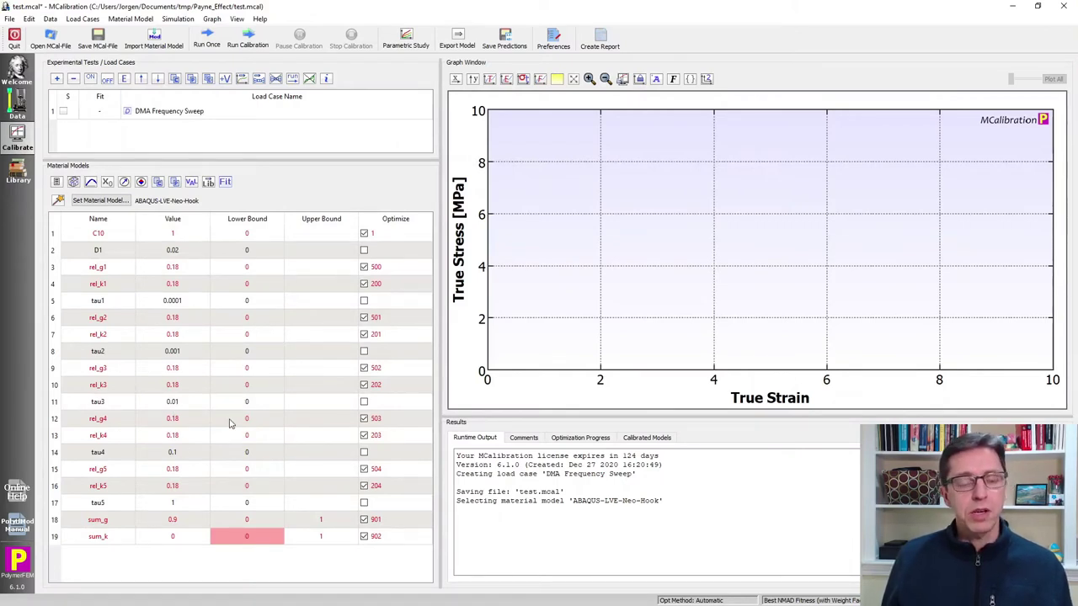
Exclude sum_k and the bulk terms rel_k1 through rel_k5 from the optimization
left_click(363, 539)
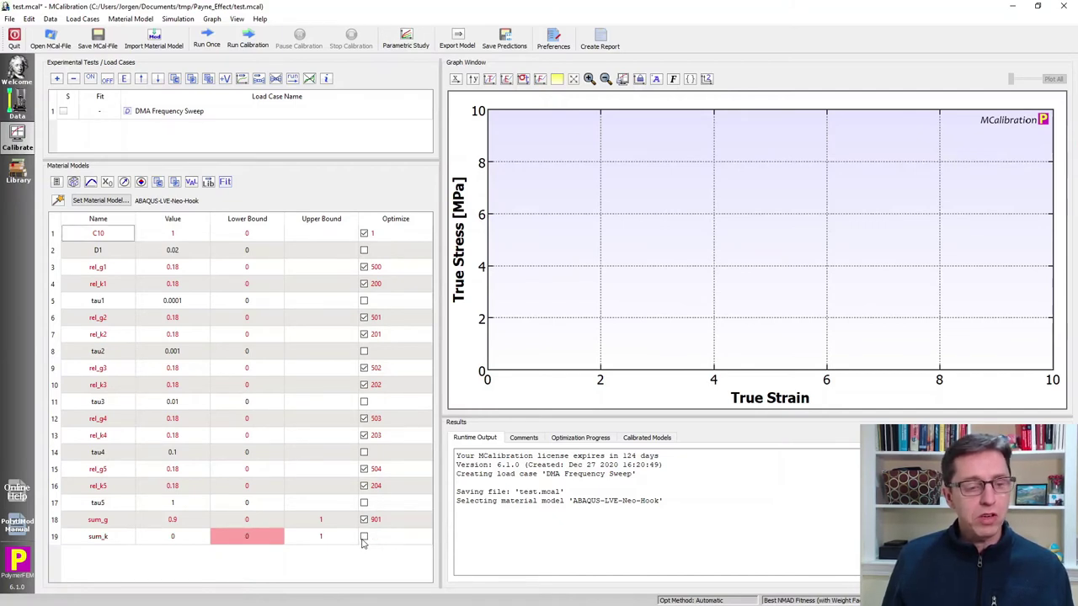
left_click(364, 487)
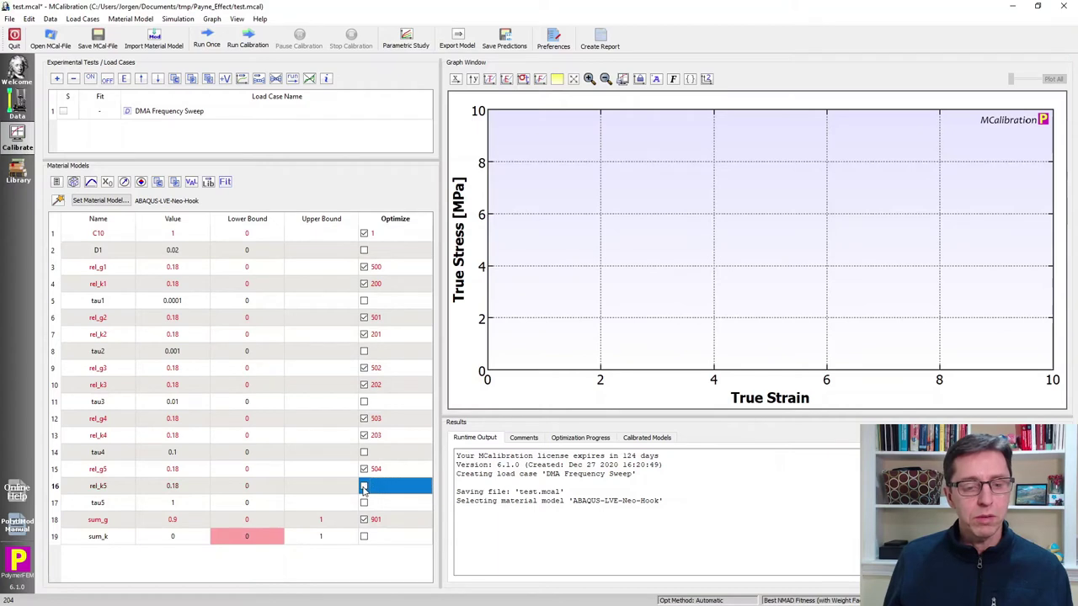
left_click(364, 436)
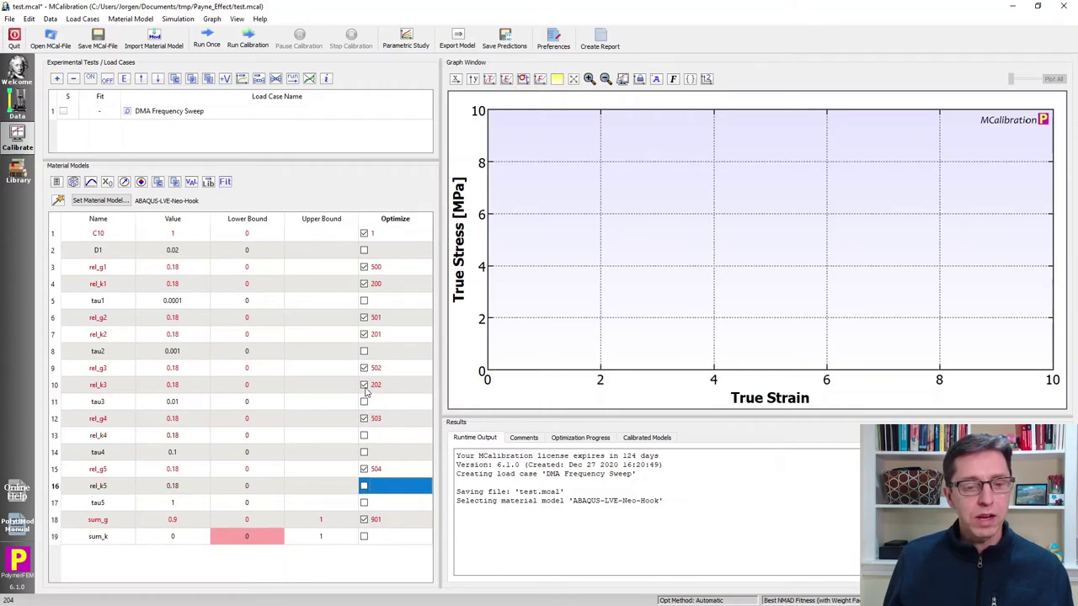
left_click(364, 386)
left_click(366, 336)
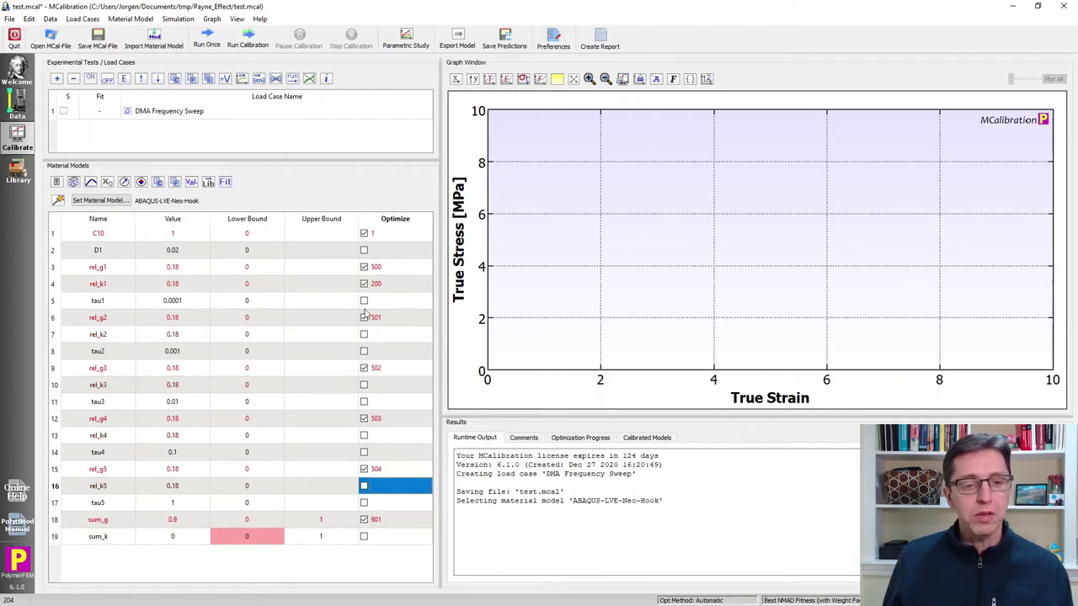
left_click(365, 285)
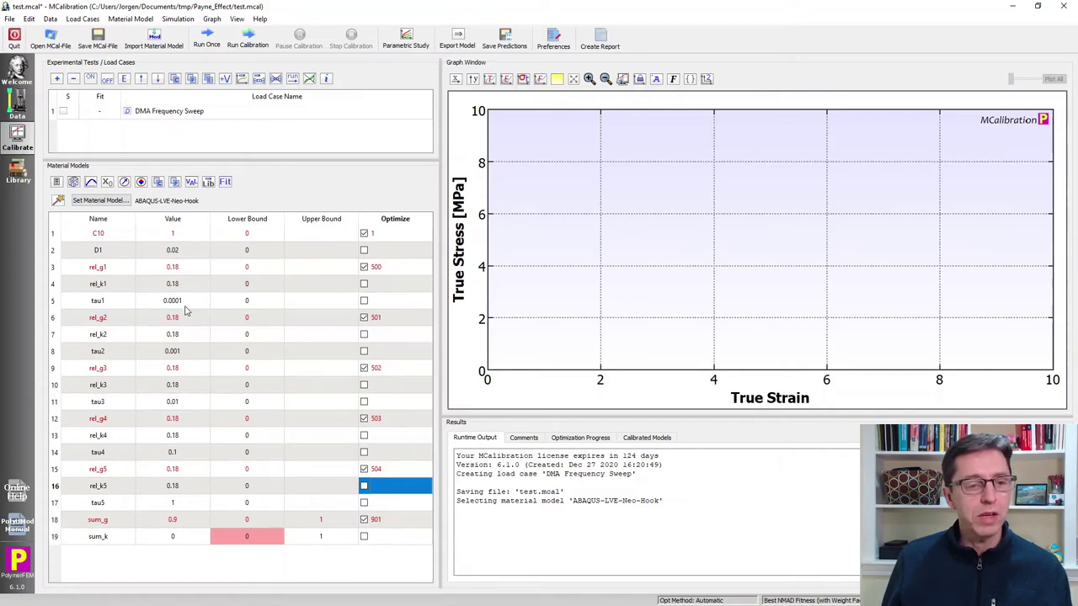
Set the values of rel_k1, rel_k2, rel_k3, rel_k4 and rel_k5 to 0
left_click(169, 285)
type("0")
key("Return")
key("Down")
key("Down")
key("Down")
key("Down")
key("Down")
type("0")
key("Return")
key("Down")
key("Down")
type("0")
key("Return")
key("Down")
key("Down")
key("Down")
key("Up")
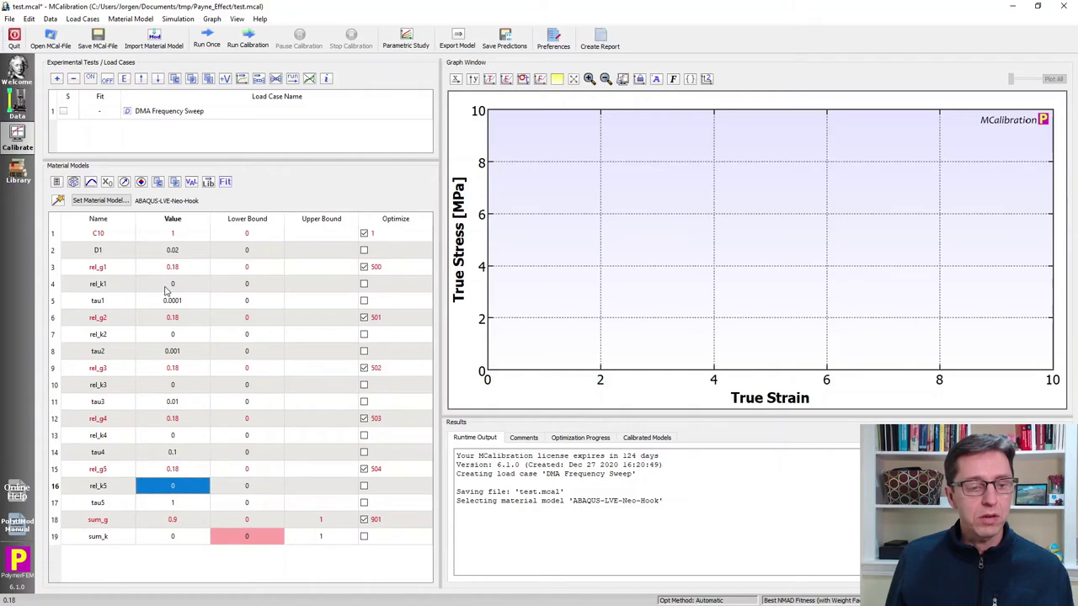
Set the value of the first relative shear modulus, rel_g1, to 0.01
key("Down")
key("Down")
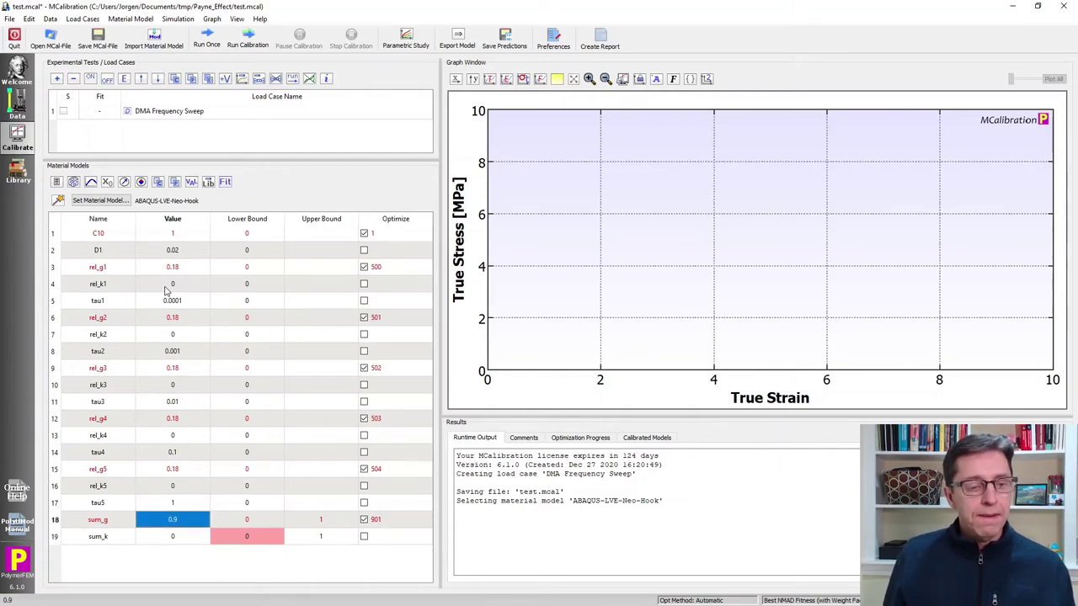
key("Up")
key("Up")
key("Up")
key("Up")
key("Up")
key("Up")
key("Up")
key("Up")
key("Up")
key("Up")
key("Up")
key("Up")
key("Up")
key("Up")
key("Up")
key("Up")
key("Up")
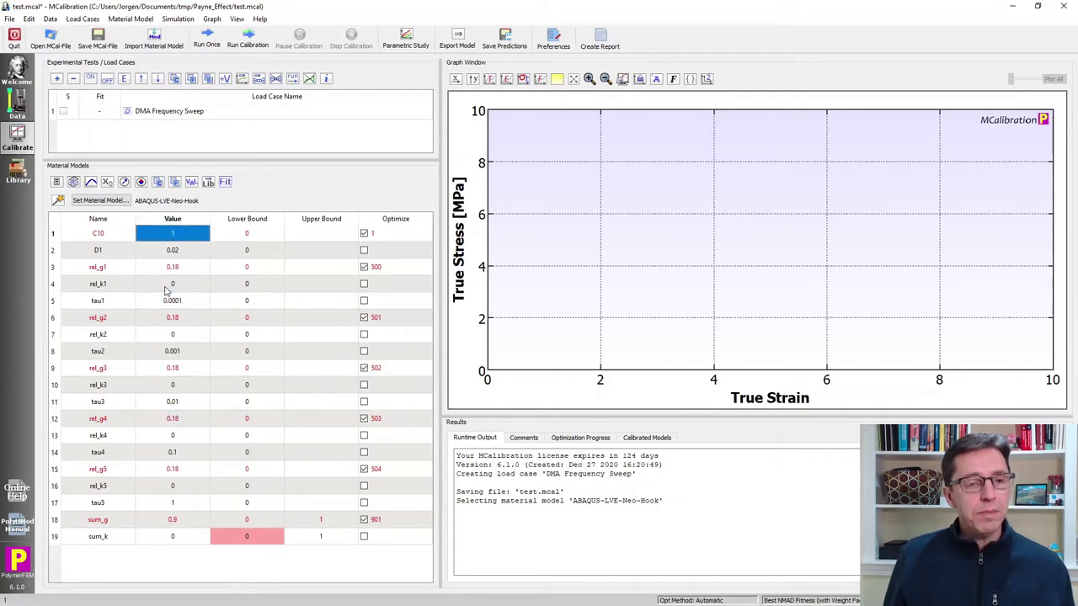
key("Down")
key("Down")
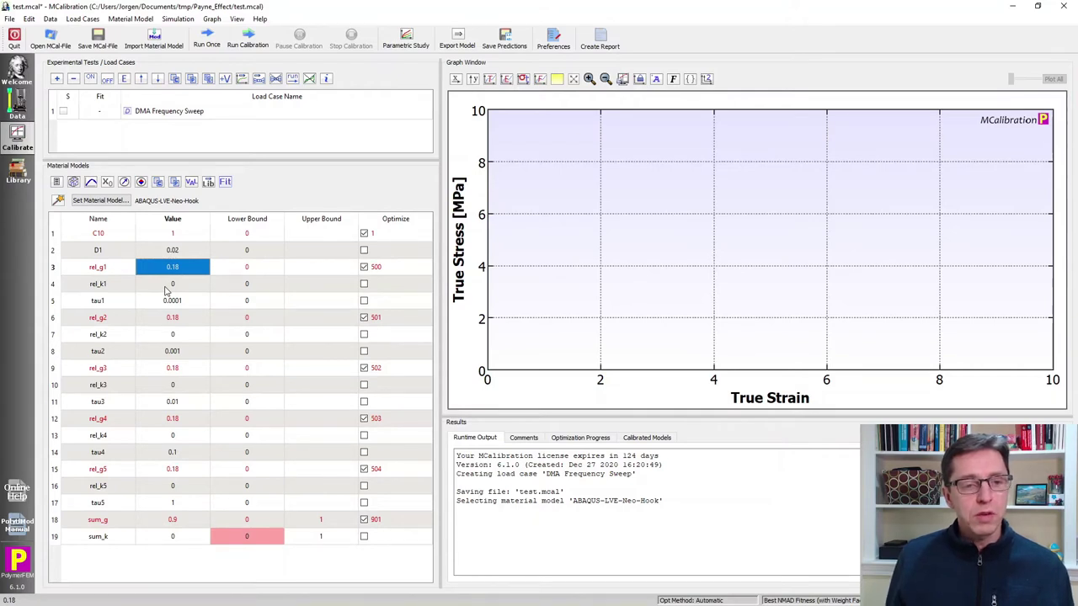
type("0.01")
key("Return")
Set the value of the last relative shear modulus, rel_g5, to 0.01
key("Down")
key("Down")
key("Down")
key("Down")
key("Down")
key("Down")
key("Down")
key("Down")
key("Down")
key("Down")
key("Down")
key("Down")
key("Down")
key("Down")
key("Down")
key("Down")
key("Up")
key("Up")
key("Up")
key("Up")
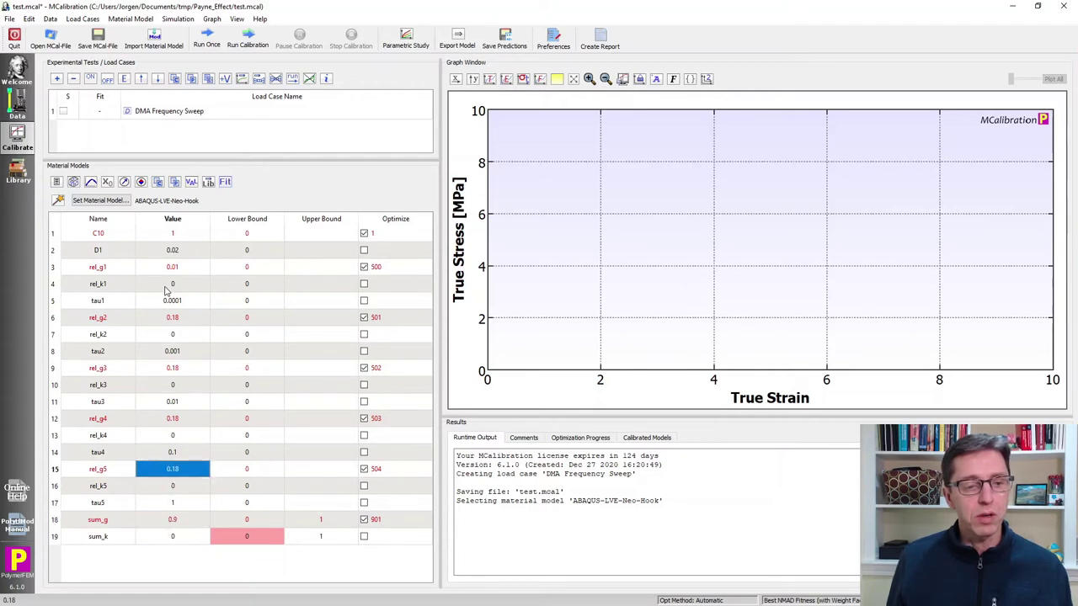
type("0")
key("Return")
Set the values of rel_g4 and rel_g2 to 0.05
key("Up")
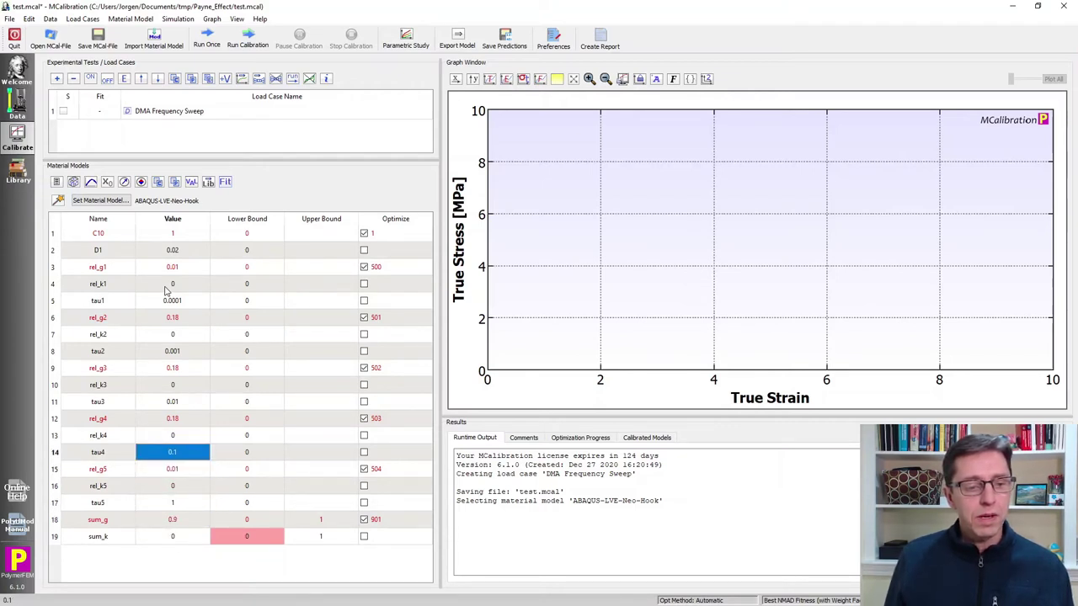
key("Up")
key("Up")
type("0.")
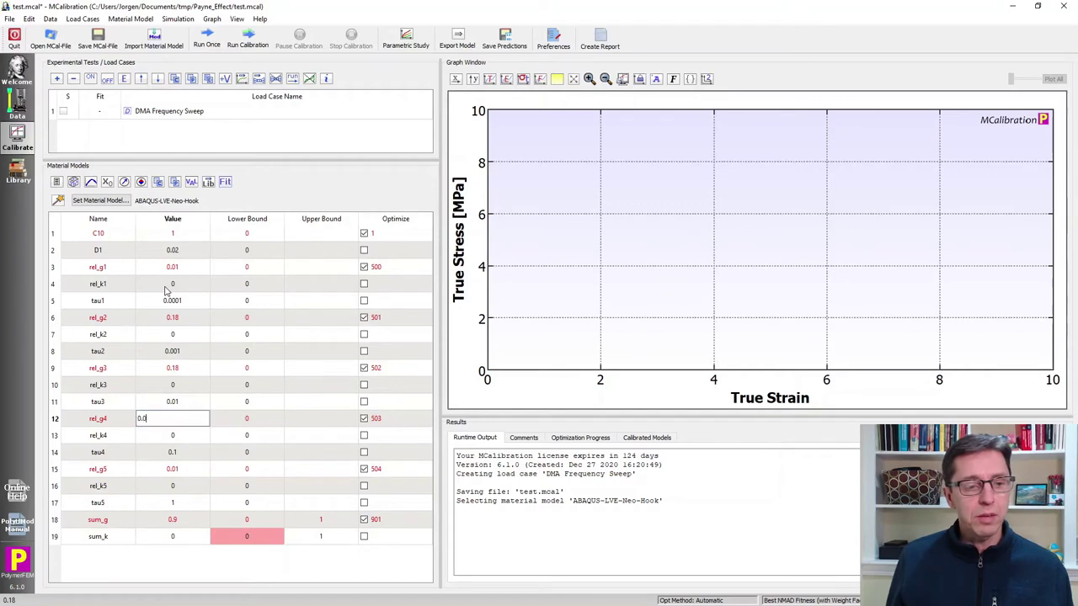
type("05")
key("Return")
key("Up")
key("Up")
key("Up")
key("Up")
key("Up")
key("Up")
type("0.05")
key("Return")
Set the value of the middle relative shear modulus, rel_g3, to 0.5
key("Down")
key("Down")
key("Down")
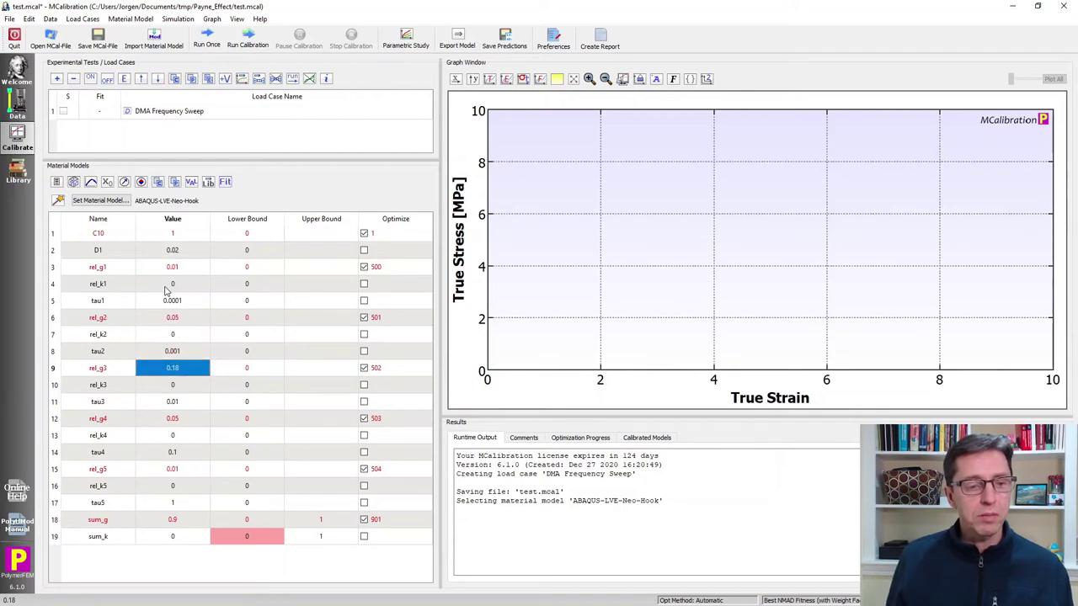
type("0.5")
key("Return")
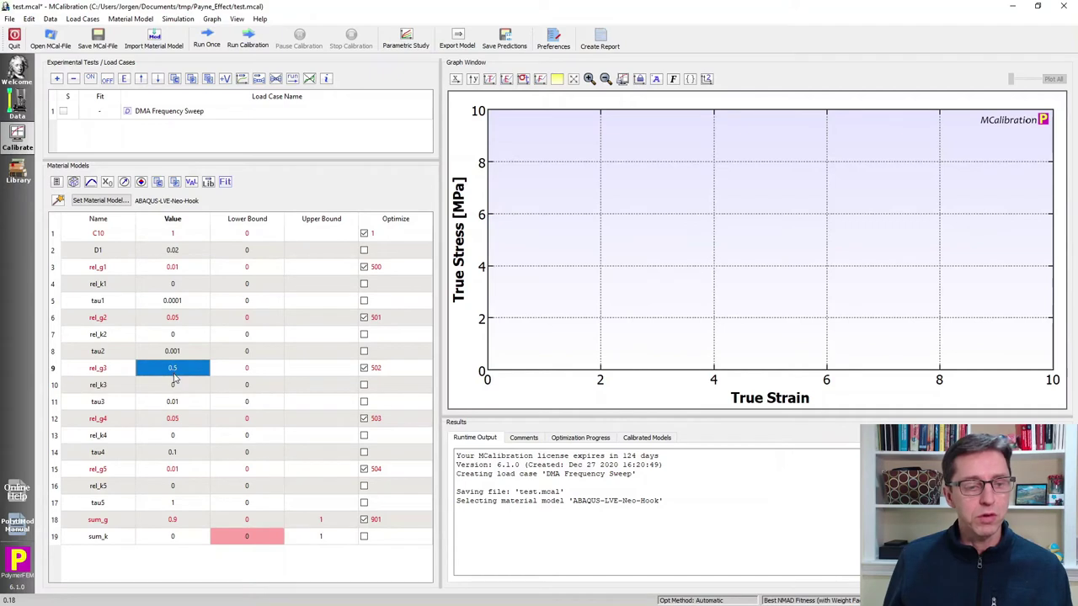
Set the relaxation time tau5 to 100 and tau4 to 10
left_click(180, 504)
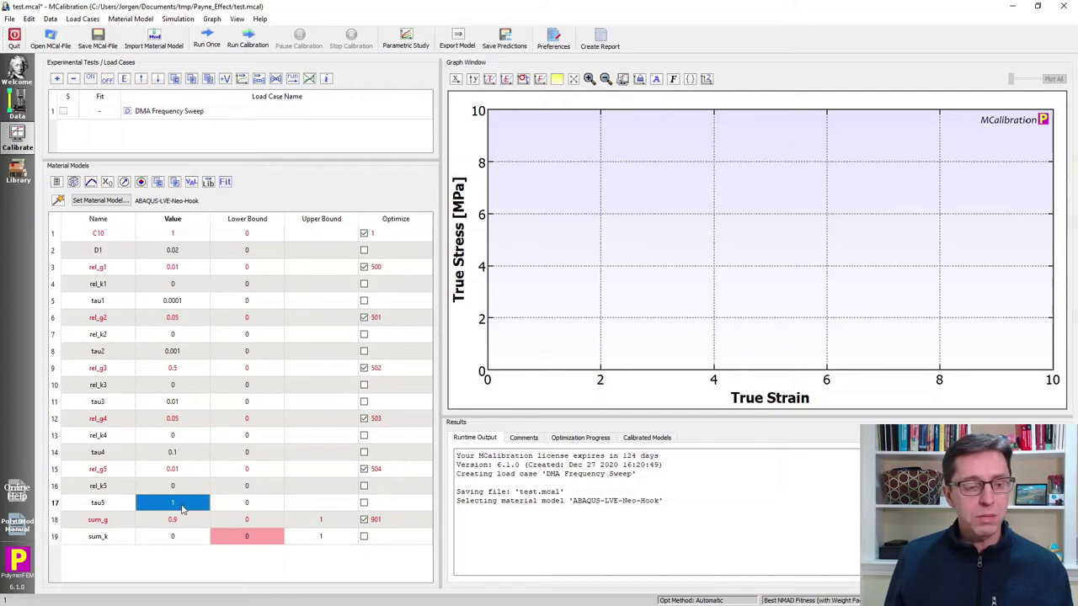
type("100")
key("Return")
key("Up")
key("Up")
key("Up")
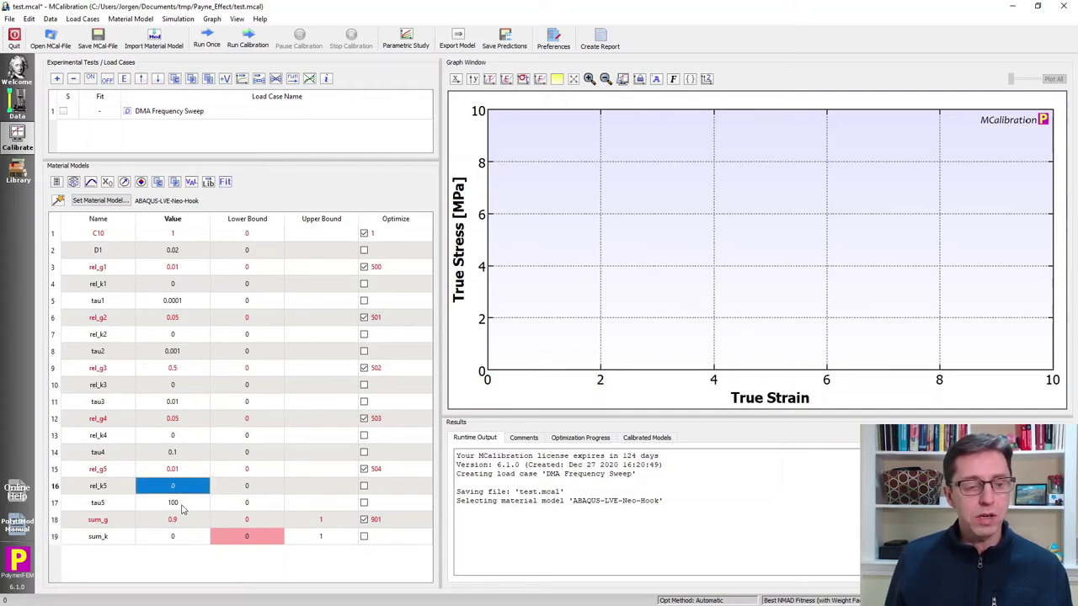
type("10")
key("Return")
Set the relaxation time tau3 to 1 and tau2 to 0.1
key("Up")
key("Up")
key("Up")
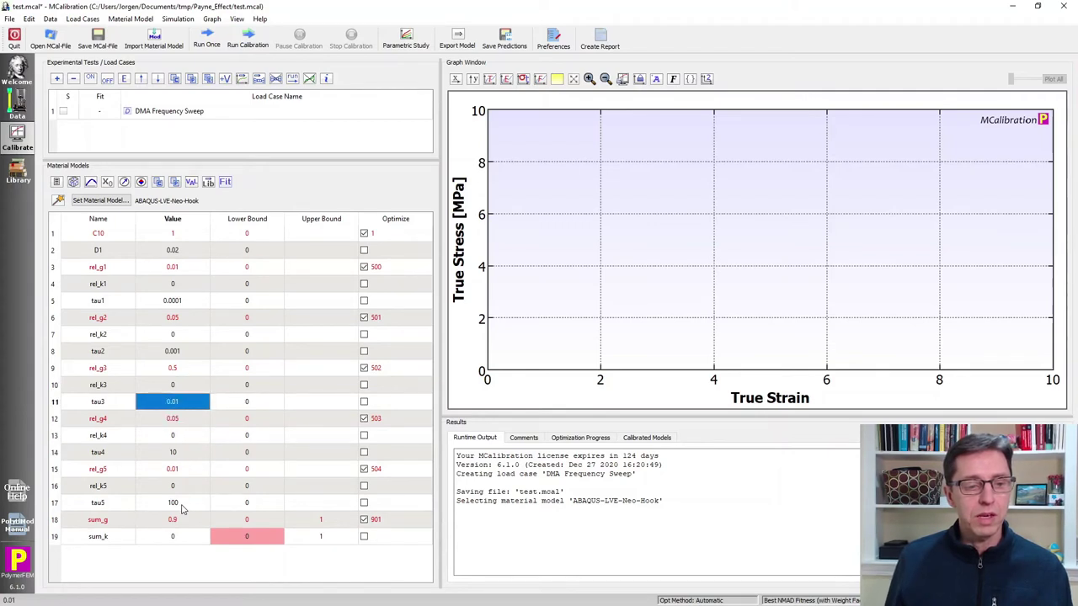
type("1")
key("Return")
key("Up")
key("Up")
key("Up")
type("0.1")
key("Return")
Set the relaxation time tau1 to 0.01 and save the calibration file
key("Up")
key("Up")
key("Up")
type("0.0")
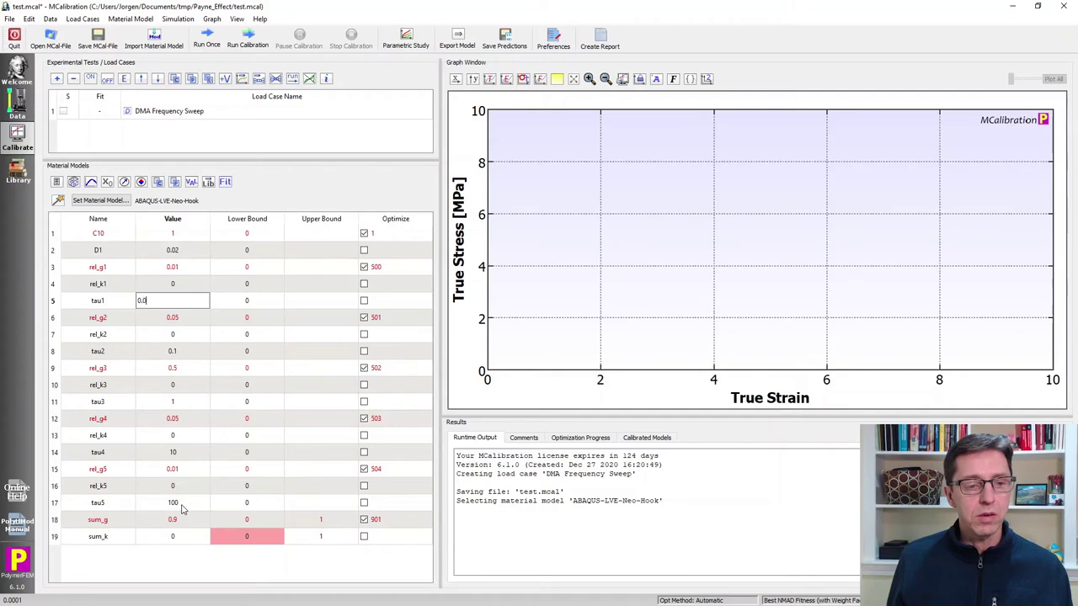
type("1")
key("Return")
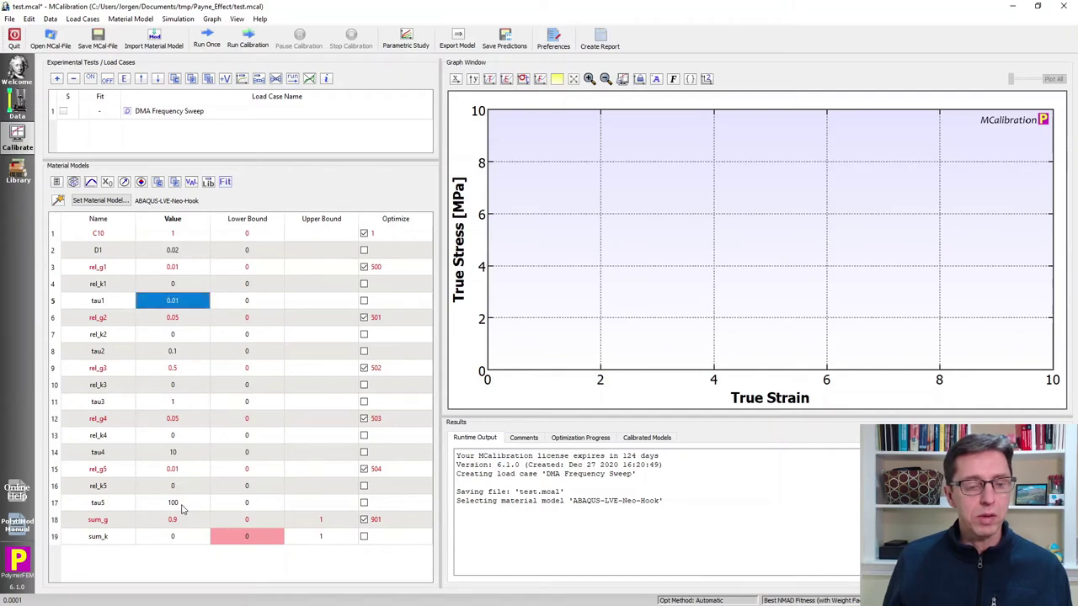
key("ctrl+s")
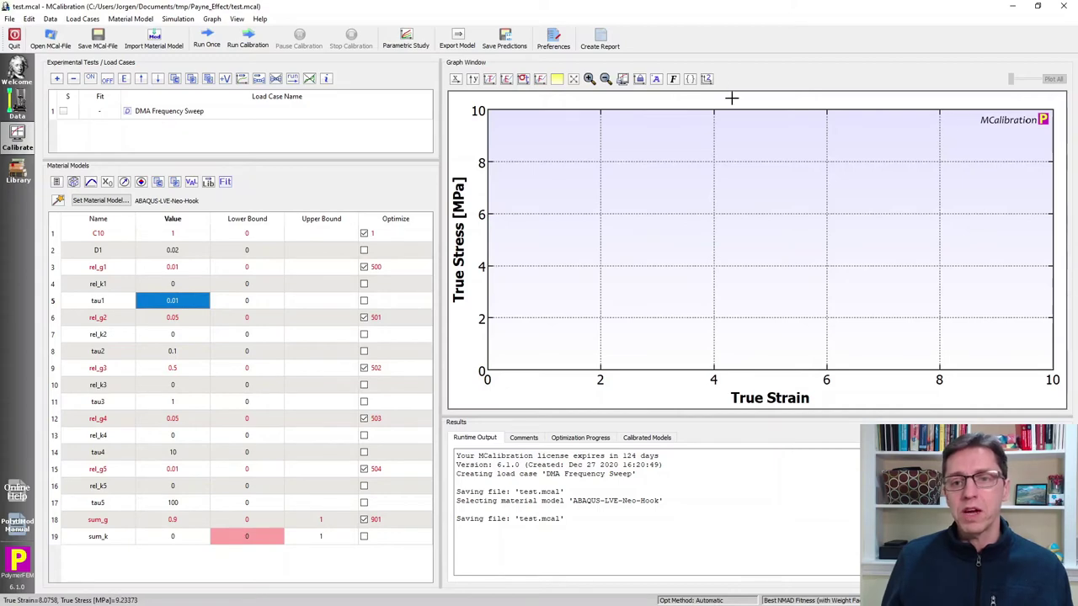
Show two graphs side by side and set the first graph's x-axis to Frequency (rad/s) on a log scale
left_click(707, 79)
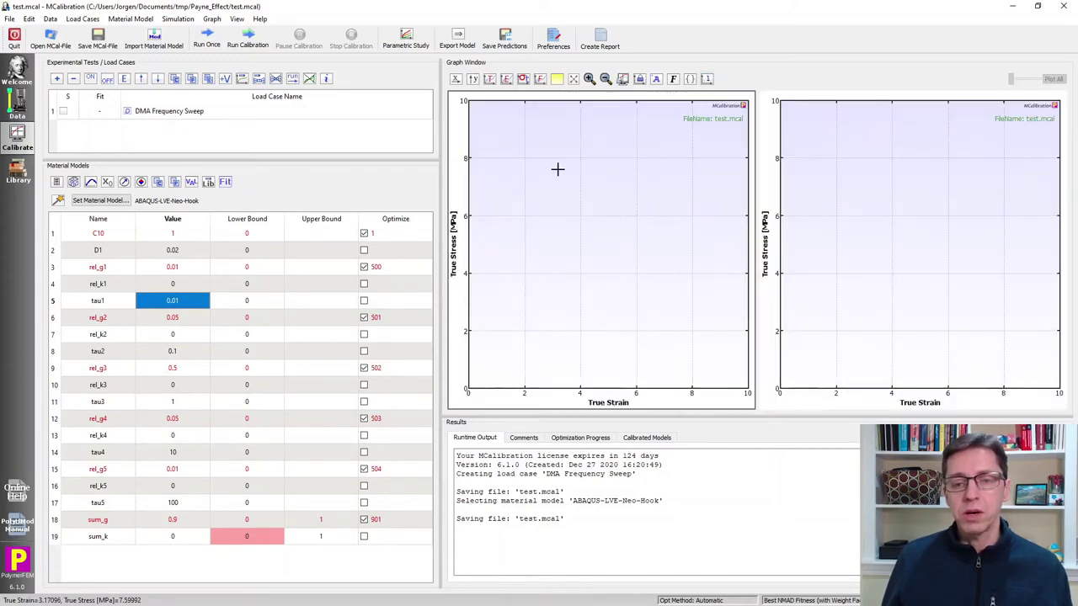
left_click(458, 80)
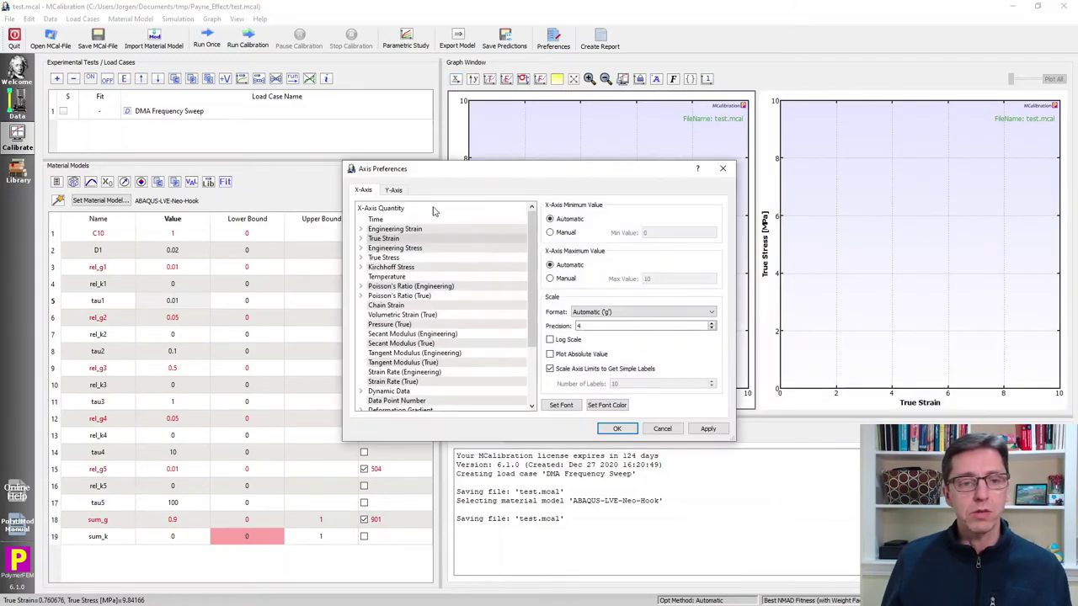
left_click(360, 392)
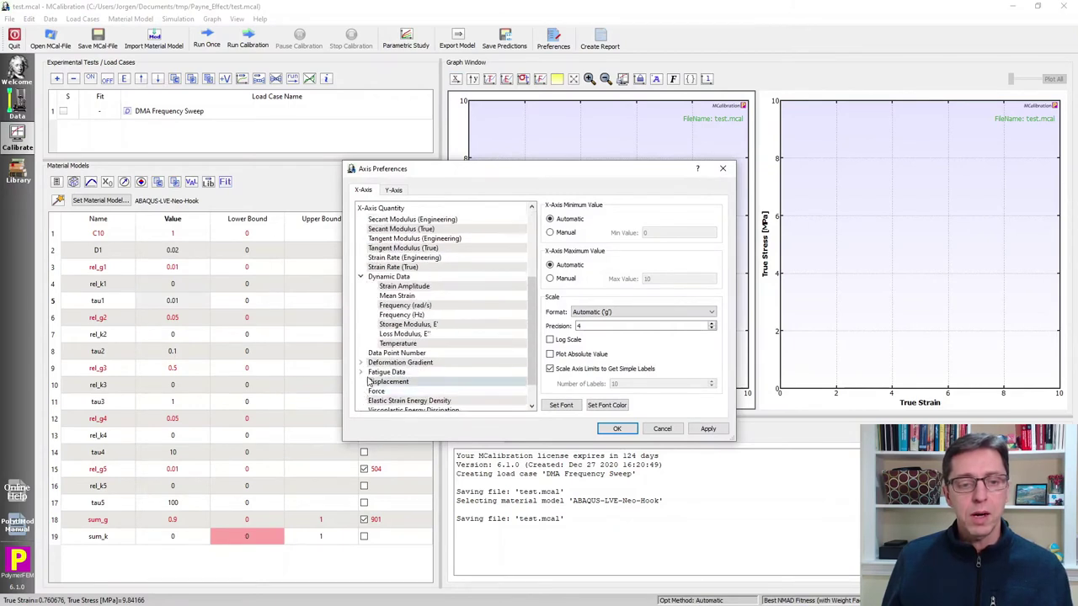
left_click(390, 306)
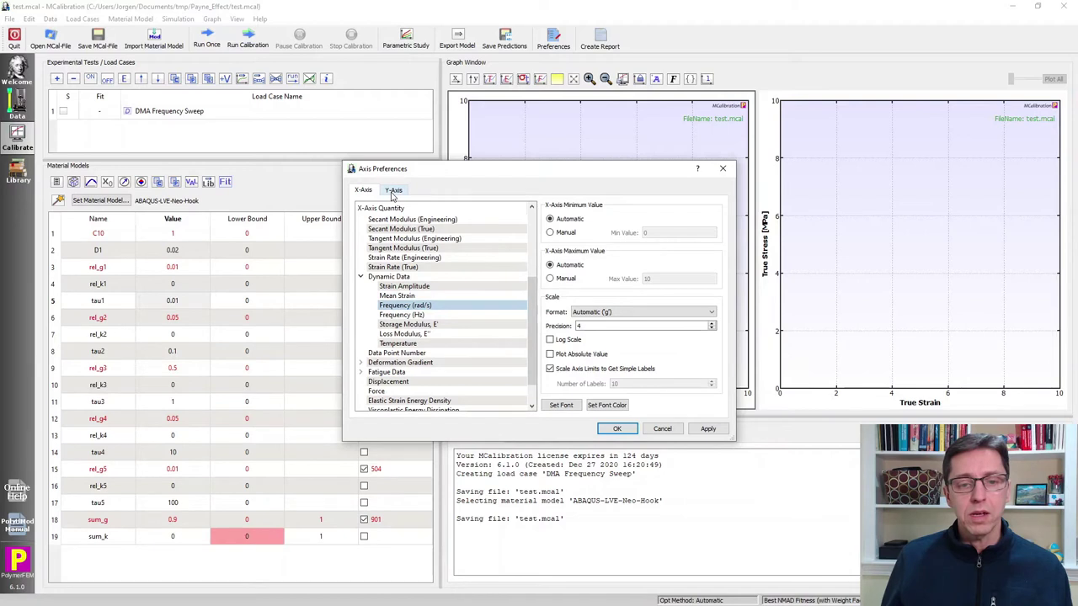
left_click(551, 340)
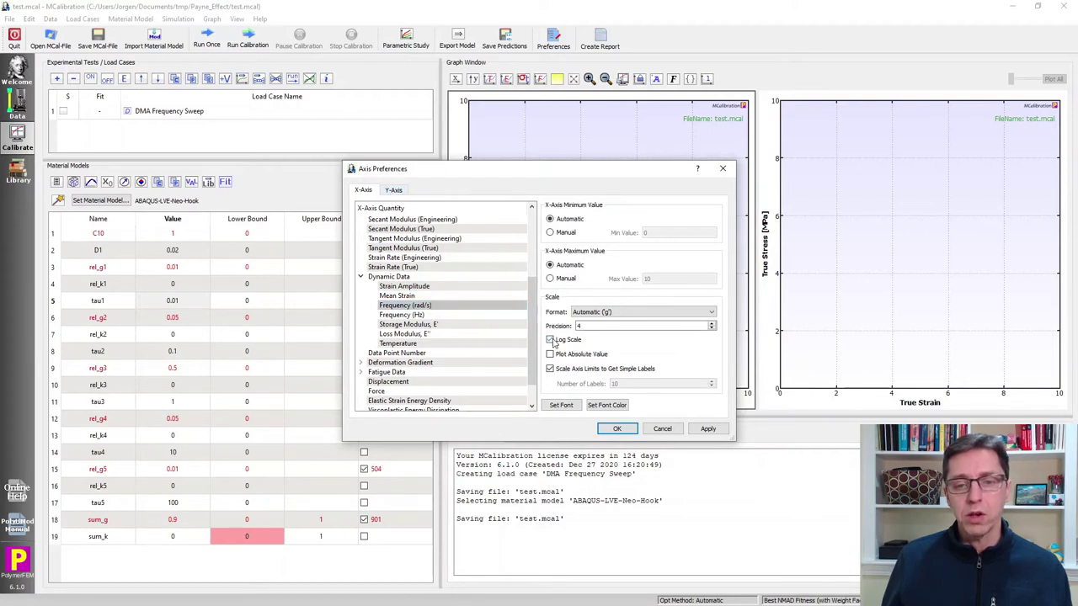
Set the first graph's y-axis quantity to Storage Modulus, E' and accept the axis preferences
left_click(393, 190)
scroll(371, 326, "down", 3)
left_click(360, 314)
scroll(375, 324, "down", 2)
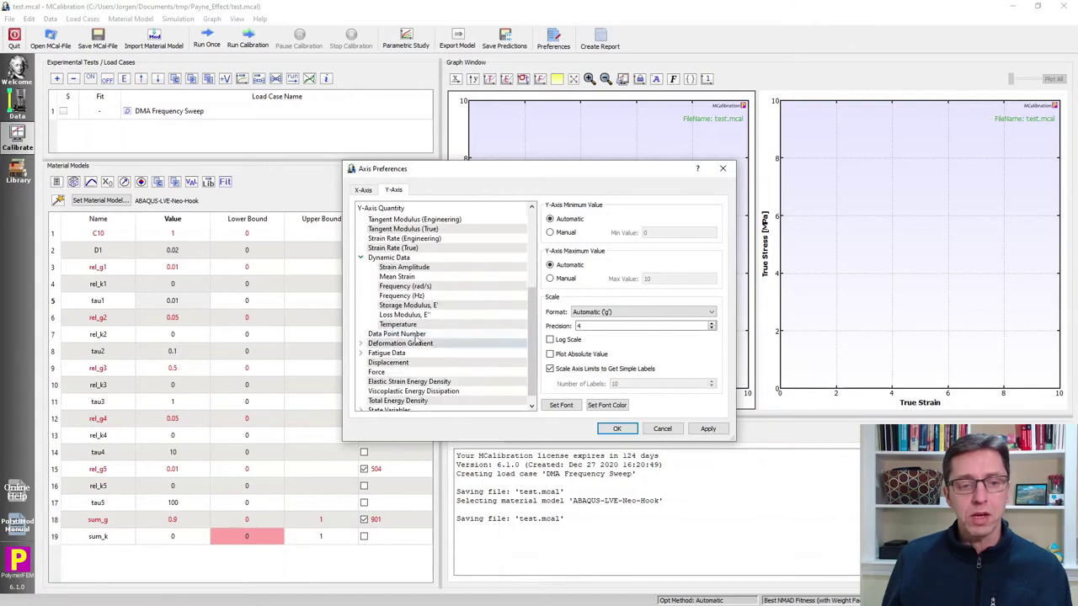
left_click(400, 305)
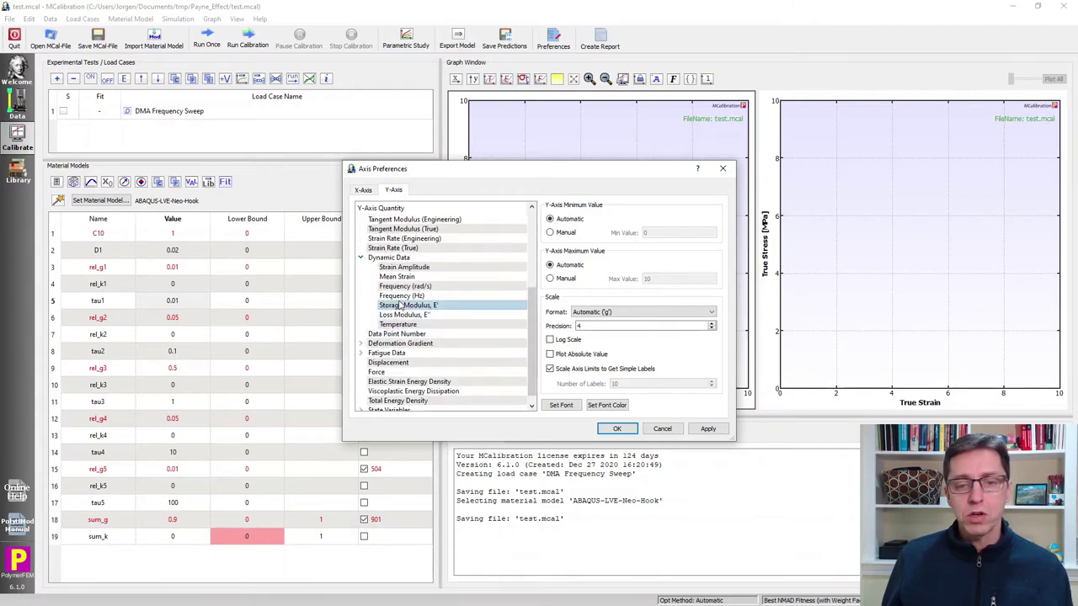
left_click(616, 428)
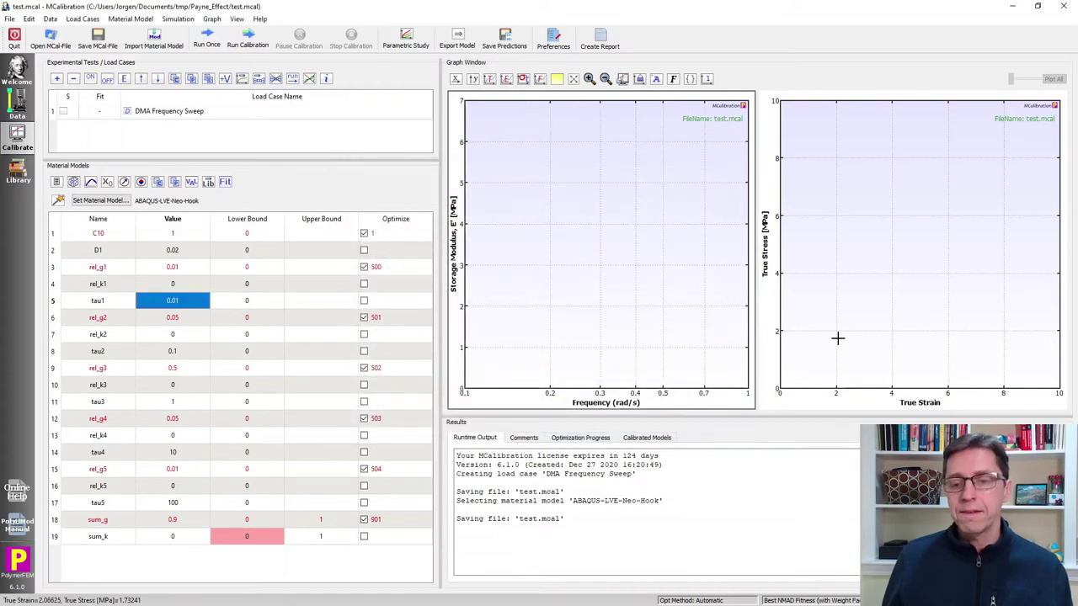
Set the second graph's x-axis quantity to the dynamic Frequency (rad/s), using a log scale
left_click(456, 79)
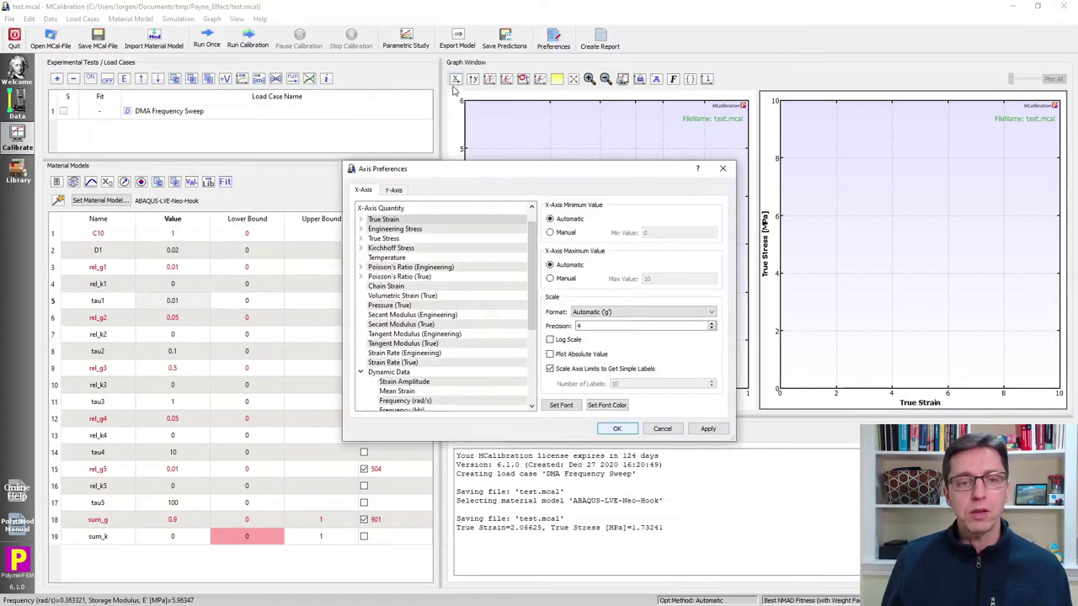
scroll(404, 337, "down", 2)
left_click(399, 345)
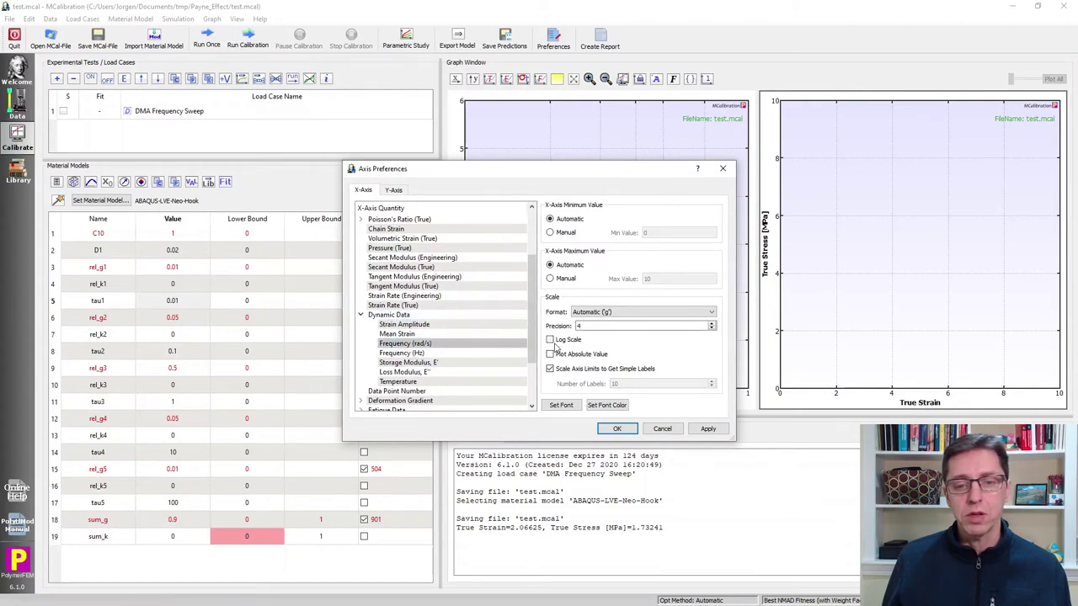
Set the second graph's y-axis quantity to Loss Modulus, E'' and accept the axis preferences
left_click(392, 191)
scroll(401, 328, "down", 4)
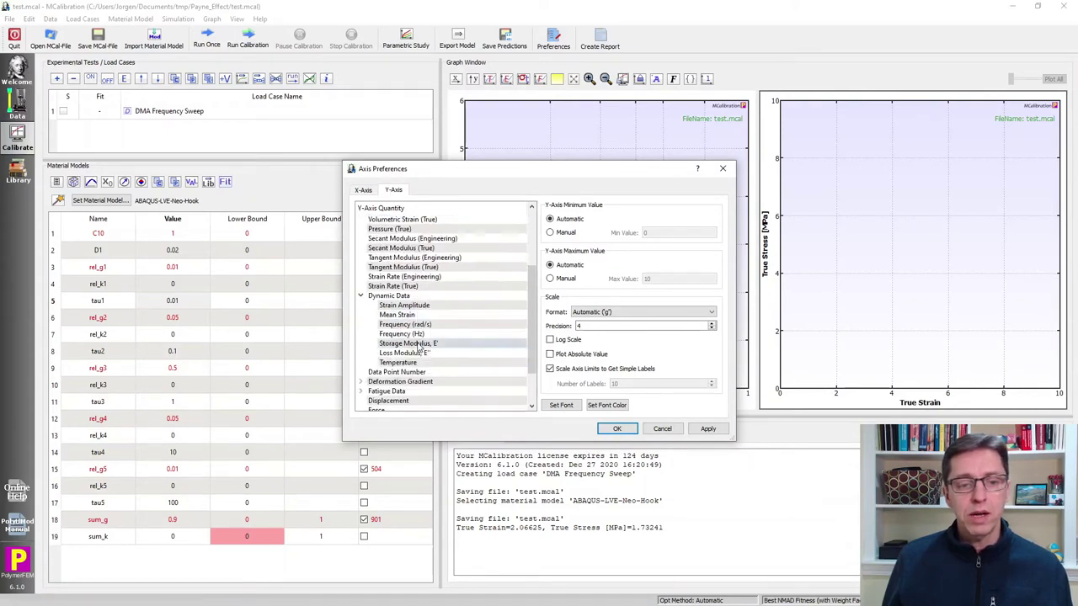
left_click(401, 324)
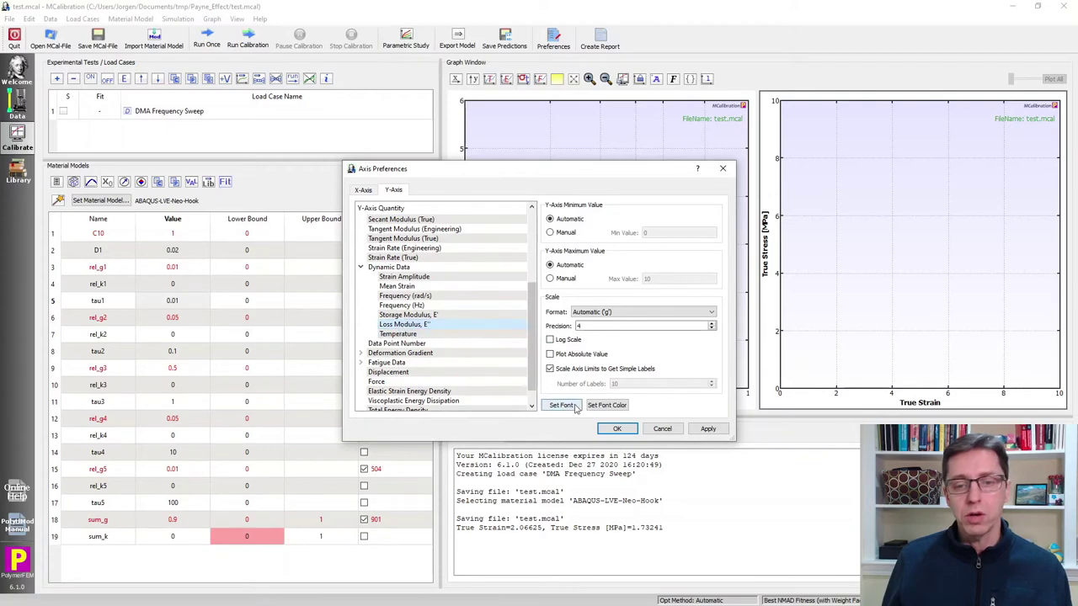
left_click(616, 429)
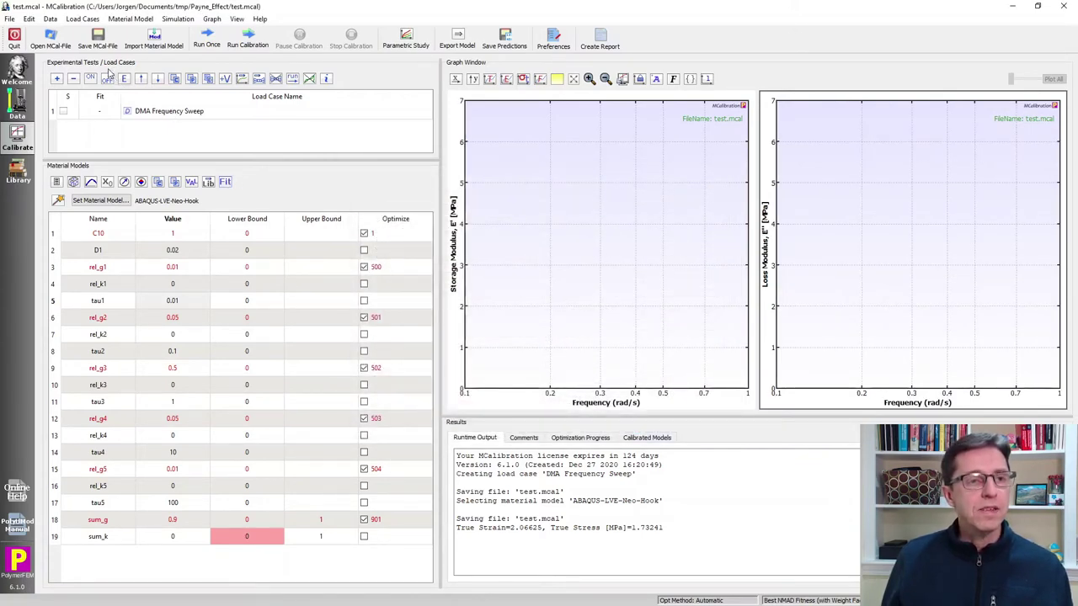
Save the calibration file and run the DMA Frequency Sweep simulation once to plot the storage and loss modulus predictions
left_click(98, 38)
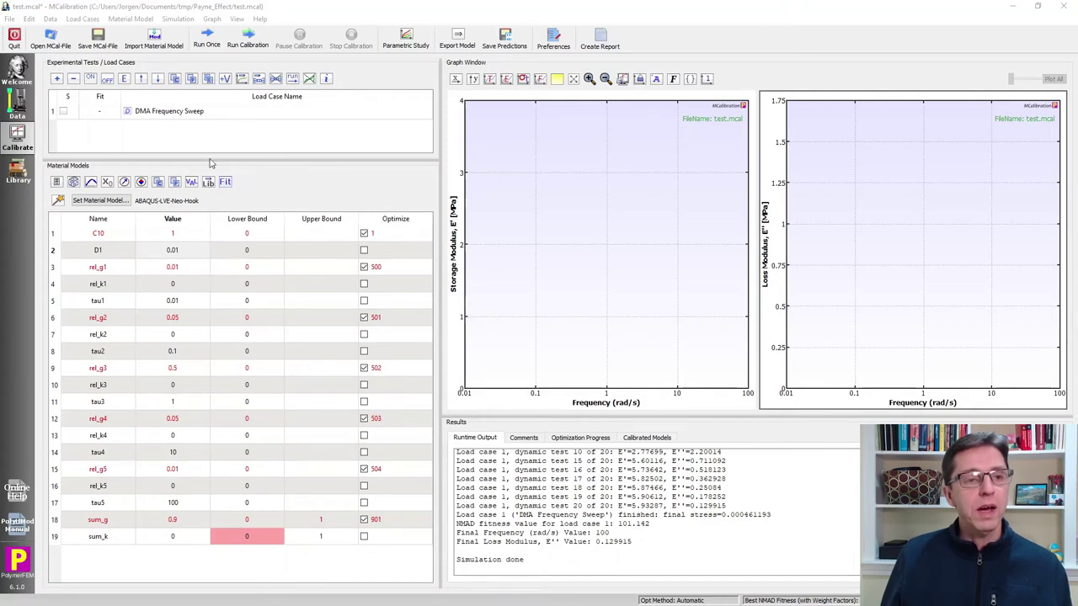
left_click(206, 38)
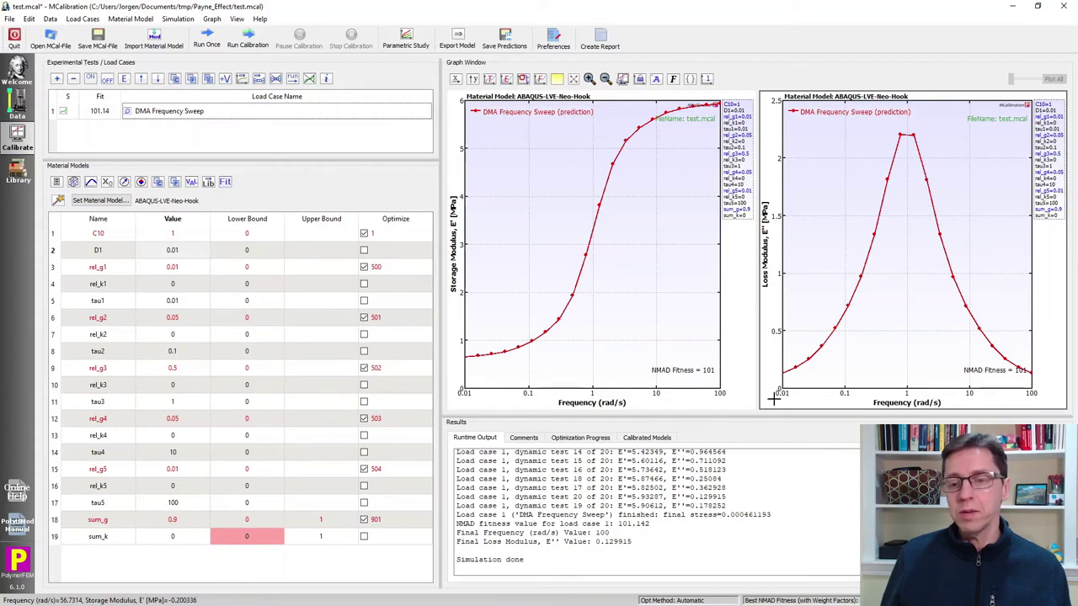
left_click(586, 358)
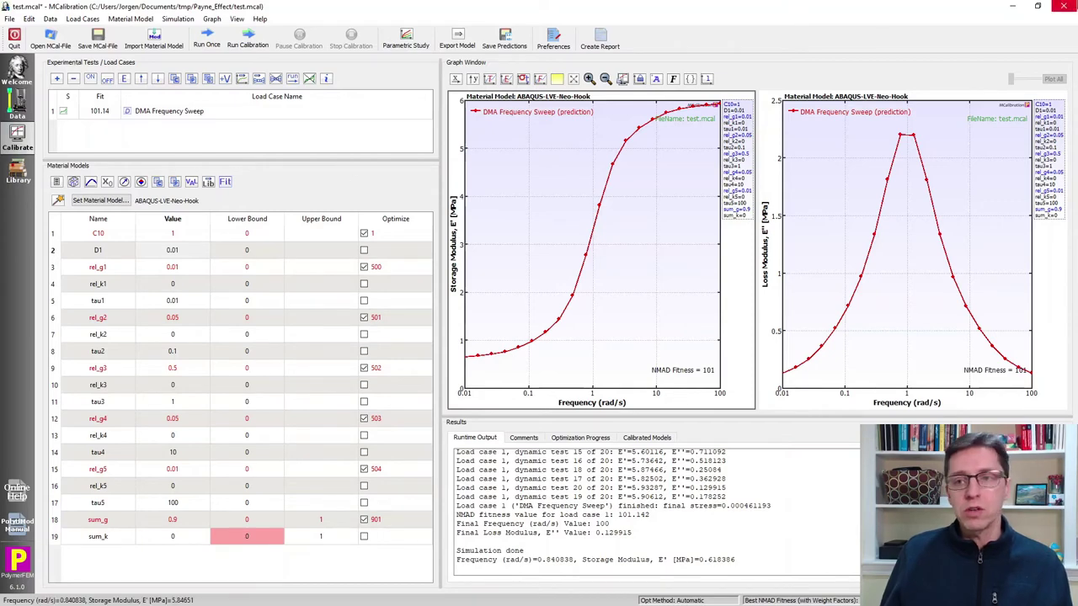
Switch to the PolymerFEM_Presentation_Payne_Effect deck in Google Slides and start presenting from the Payne Effect slide
left_click(1009, 7)
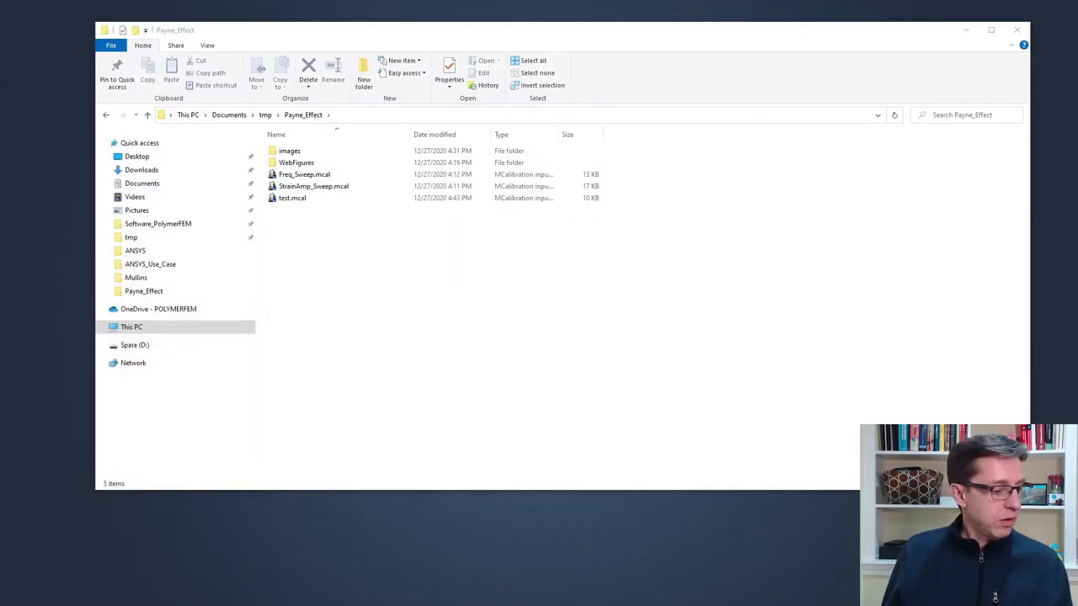
key("alt+Tab")
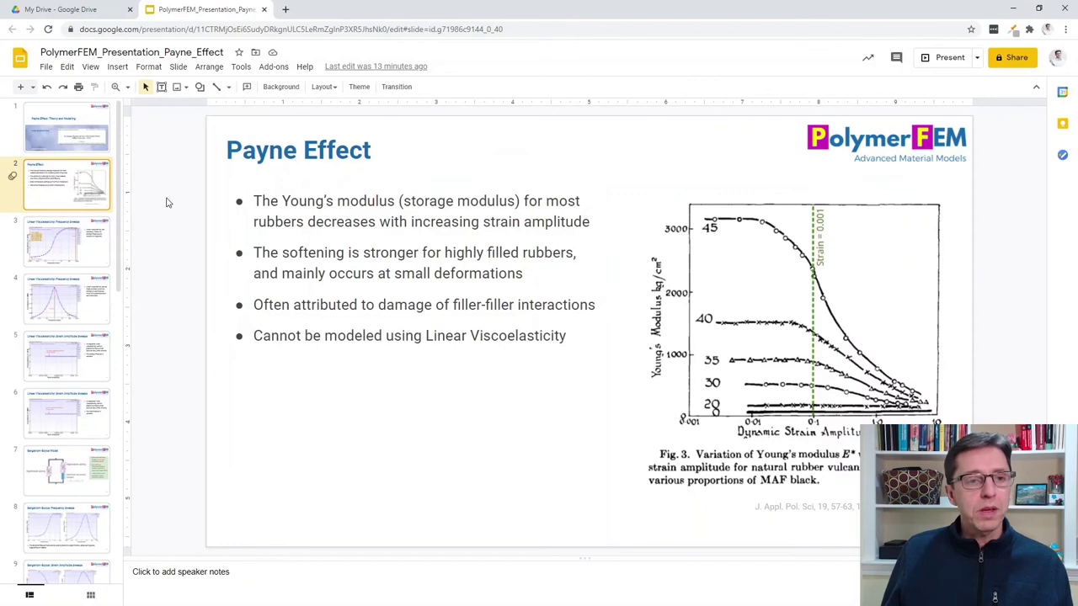
left_click(936, 64)
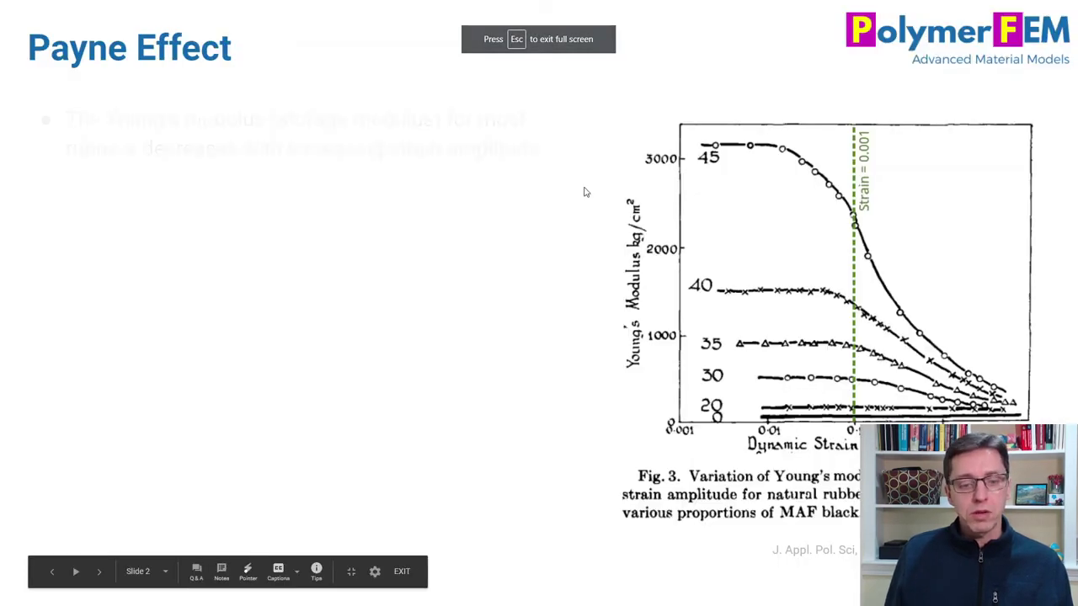
Advance the slideshow to the "Linear Viscoelasticity: Frequency Sweeps" slide showing the storage modulus
key("Right")
key("Right")
key("Left")
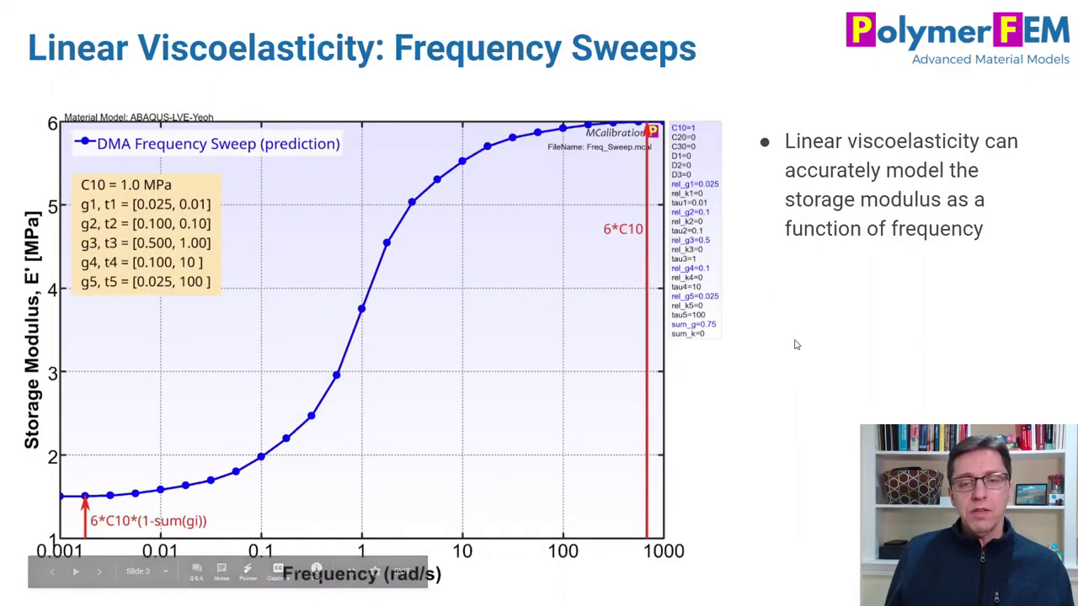